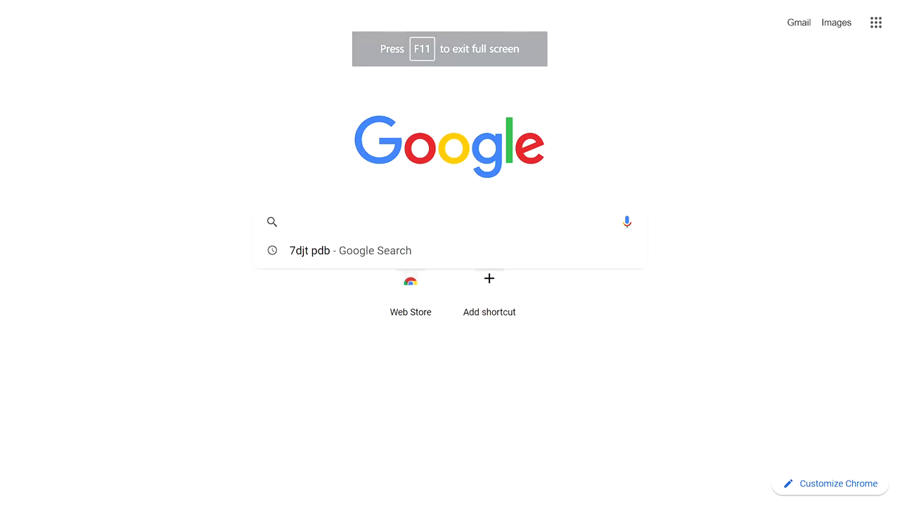
# Search Google for "7djt pdb" and open the RCSB PDB structure page for 7DJT.
pyautogui.click(293, 254)
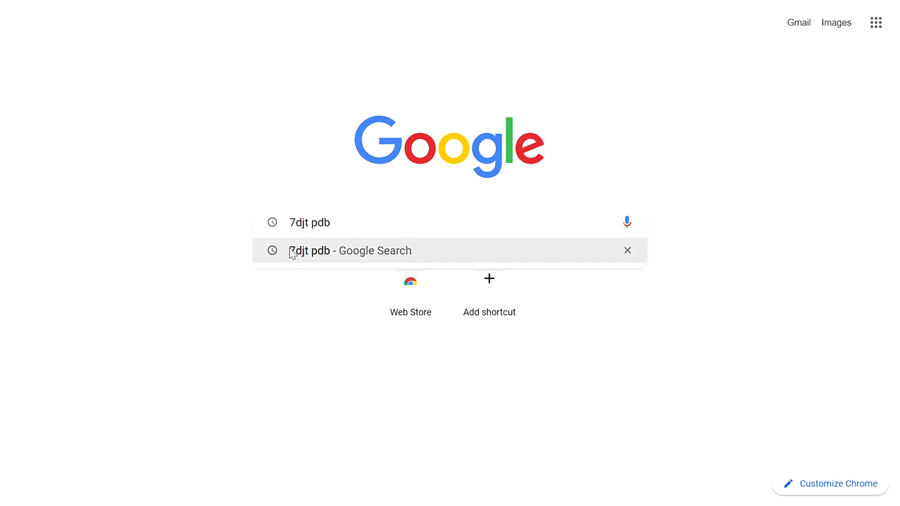
pyautogui.click(292, 252)
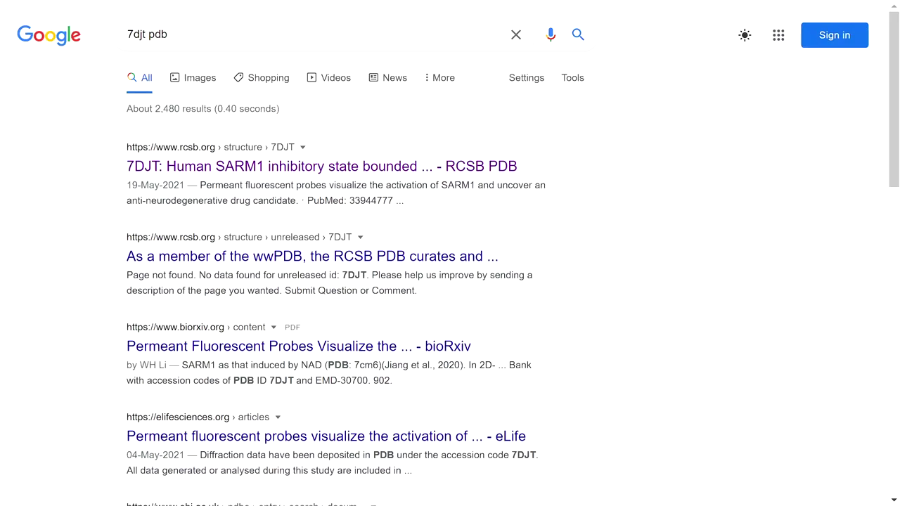
pyautogui.click(217, 171)
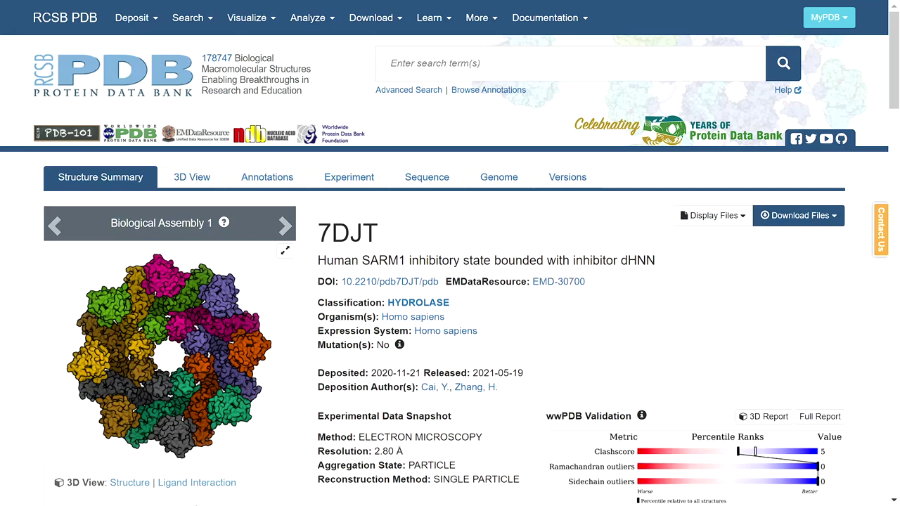
# Switch from the browser to the Human_SARM1 folder and check the 7DJT.pdb protein file and the dHNN.mol2 ligand file.
pyautogui.press('F11')
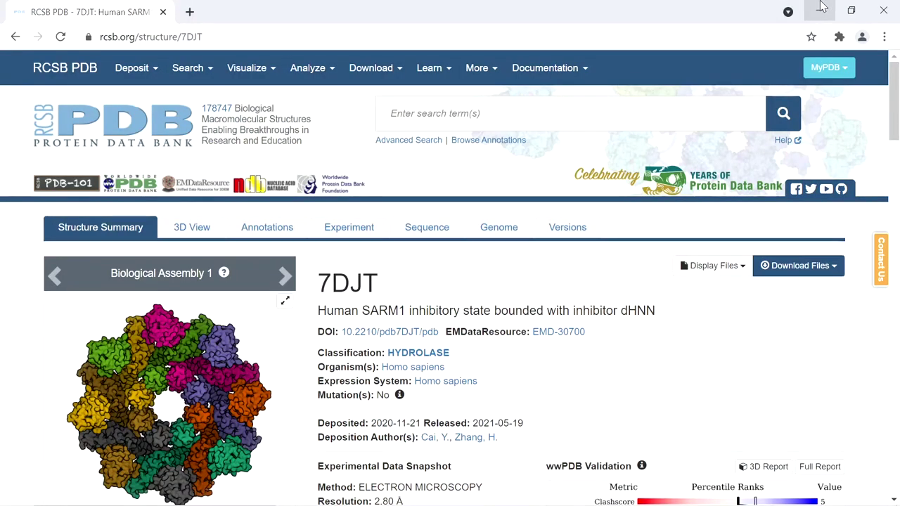
pyautogui.click(820, 10)
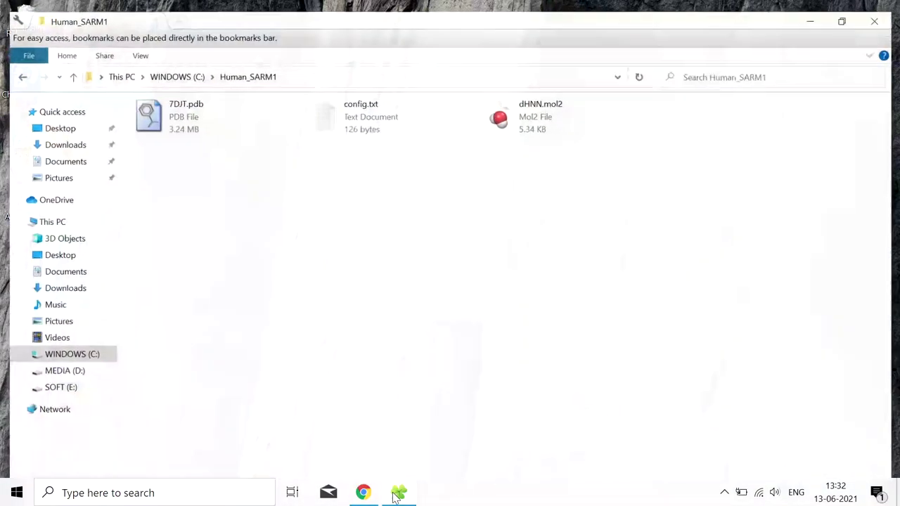
pyautogui.click(213, 130)
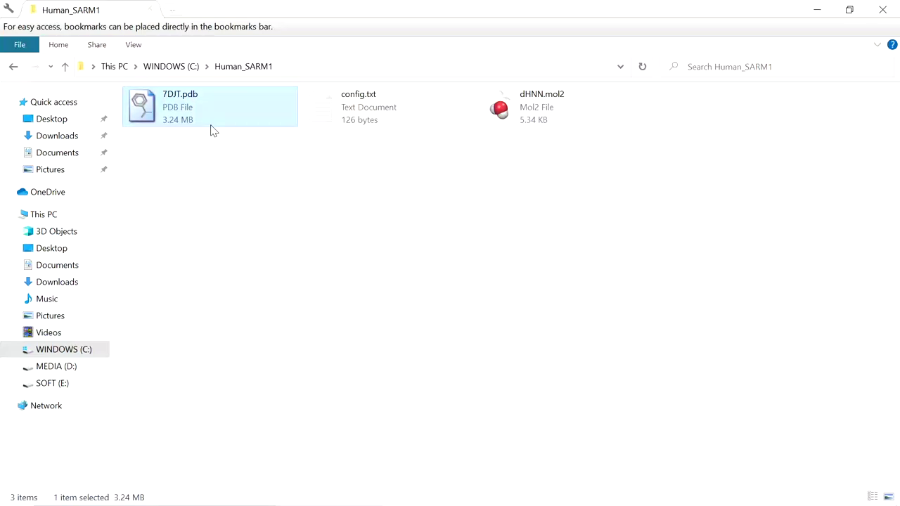
pyautogui.click(502, 111)
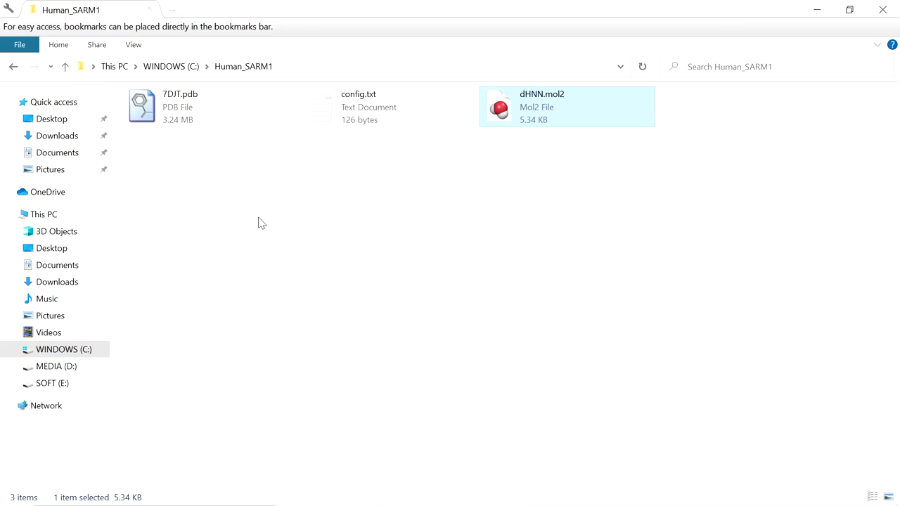
# Launch Molegro Molecular Viewer and maximize its window.
pyautogui.click(17, 493)
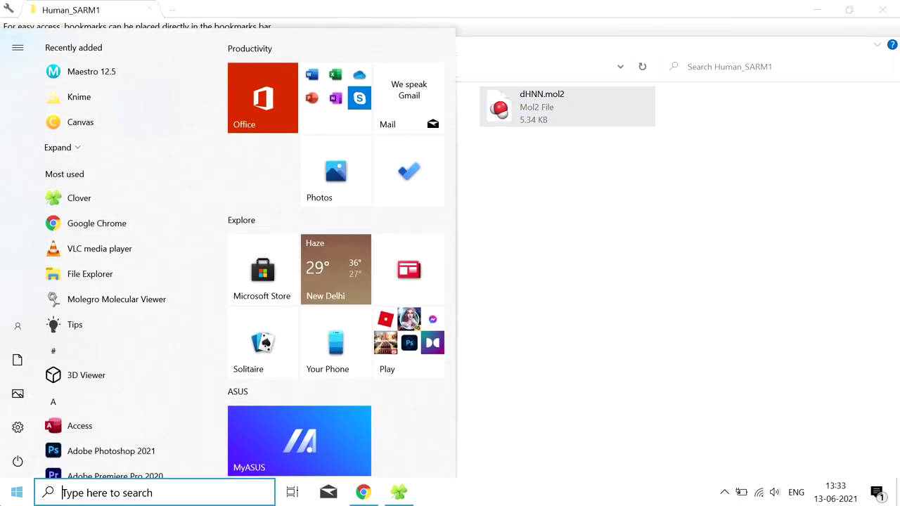
pyautogui.write('mole')
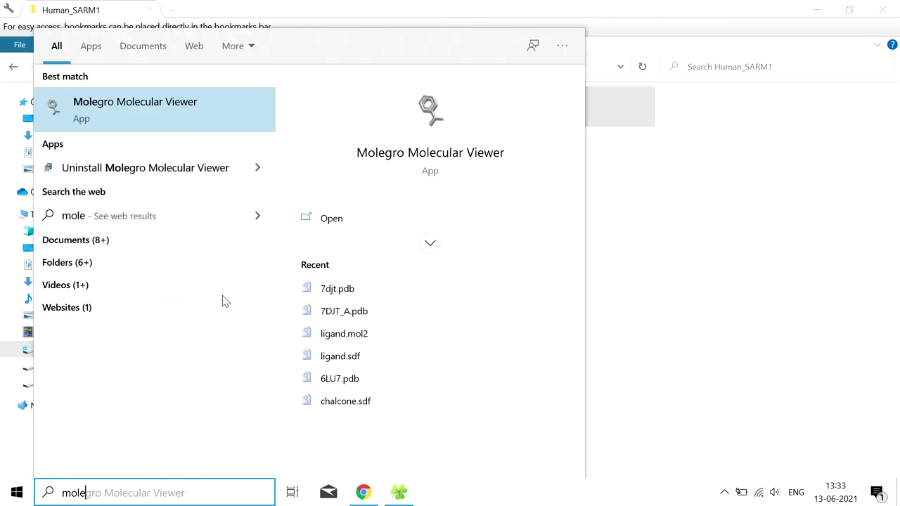
pyautogui.click(202, 117)
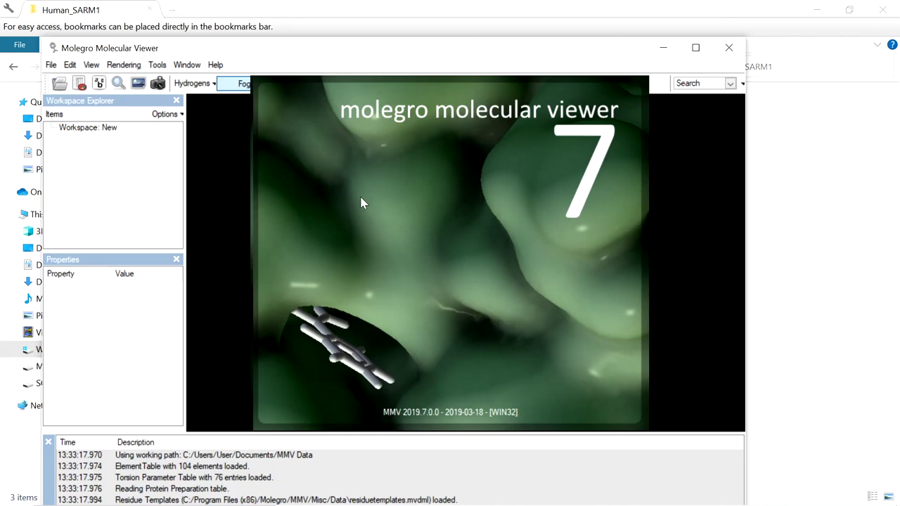
pyautogui.click(697, 49)
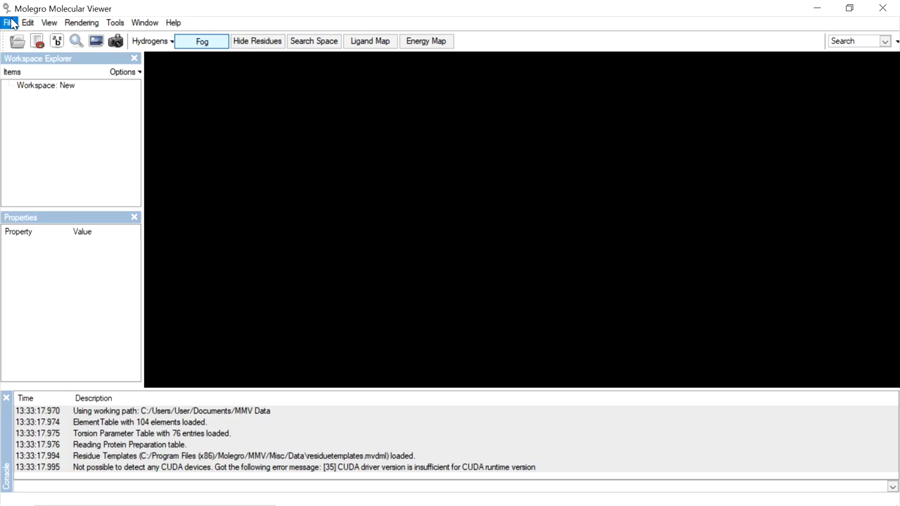
# Import 7DJT.pdb from the Human_SARM1 folder on drive C: with all cofactors, proteins and ligands into the current workspace.
pyautogui.click(9, 24)
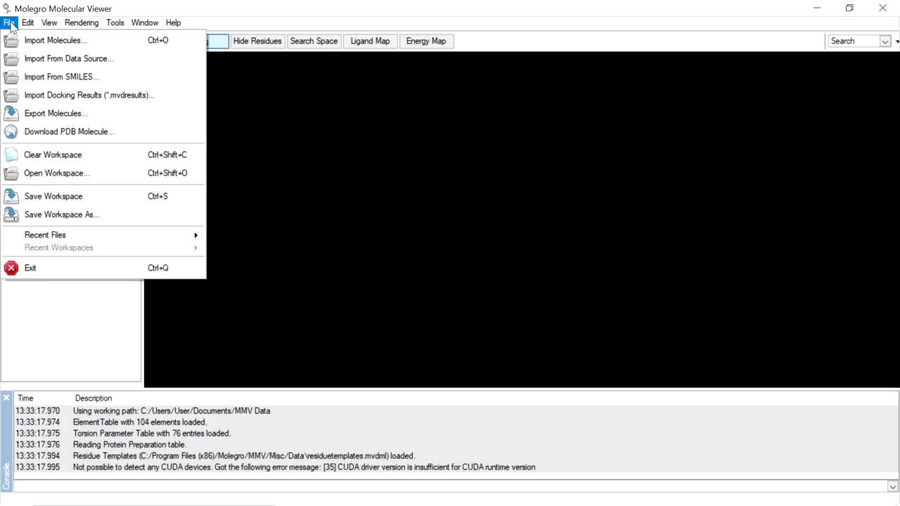
pyautogui.click(64, 41)
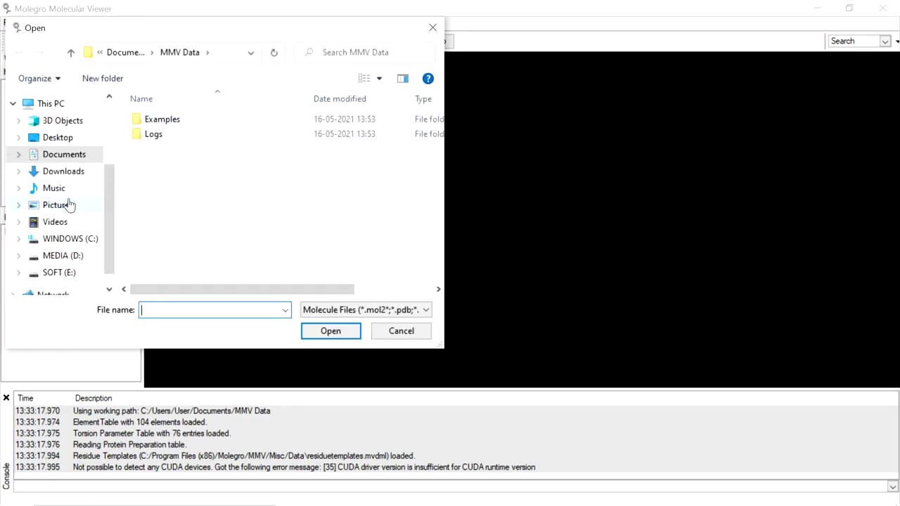
pyautogui.scroll(-1, 63, 208)
pyautogui.click(61, 218)
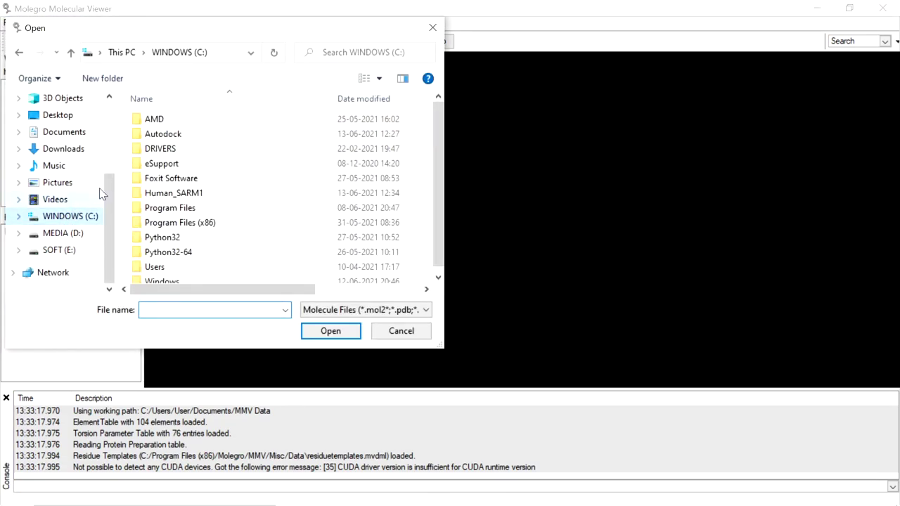
pyautogui.doubleClick(176, 190)
pyautogui.click(162, 119)
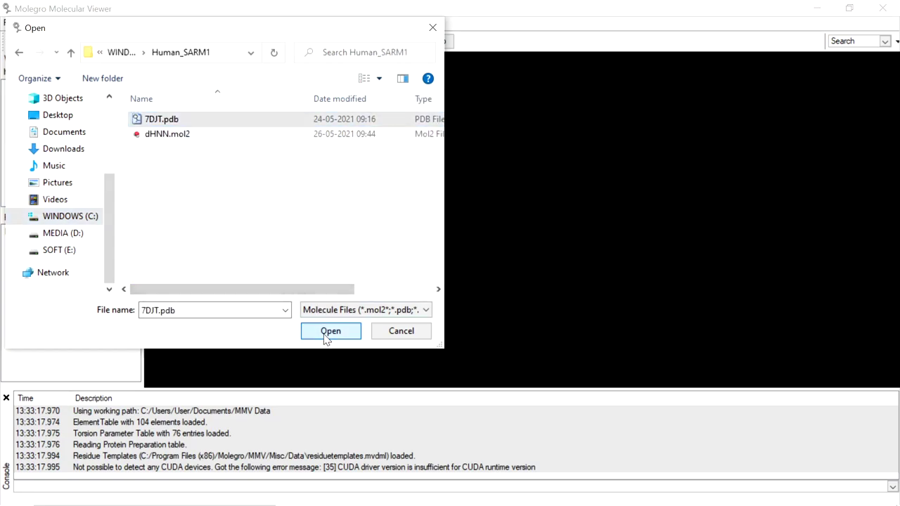
pyautogui.click(329, 332)
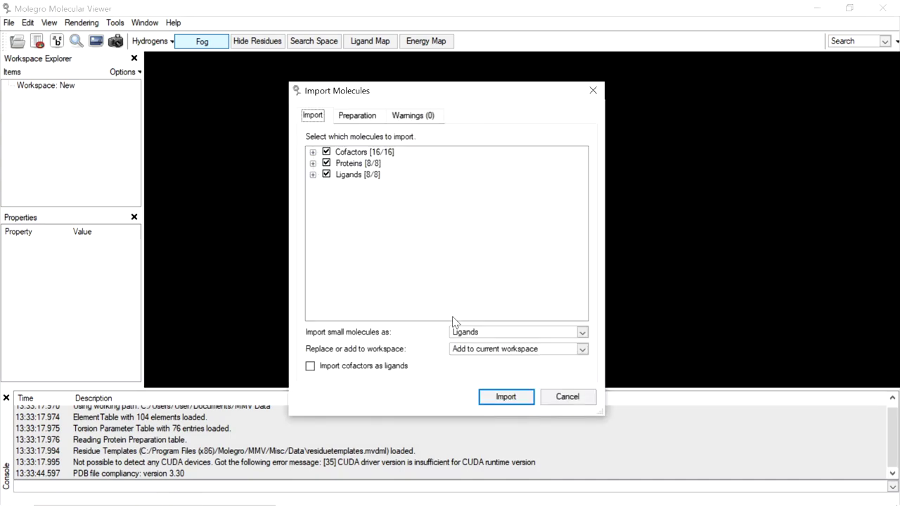
pyautogui.click(492, 397)
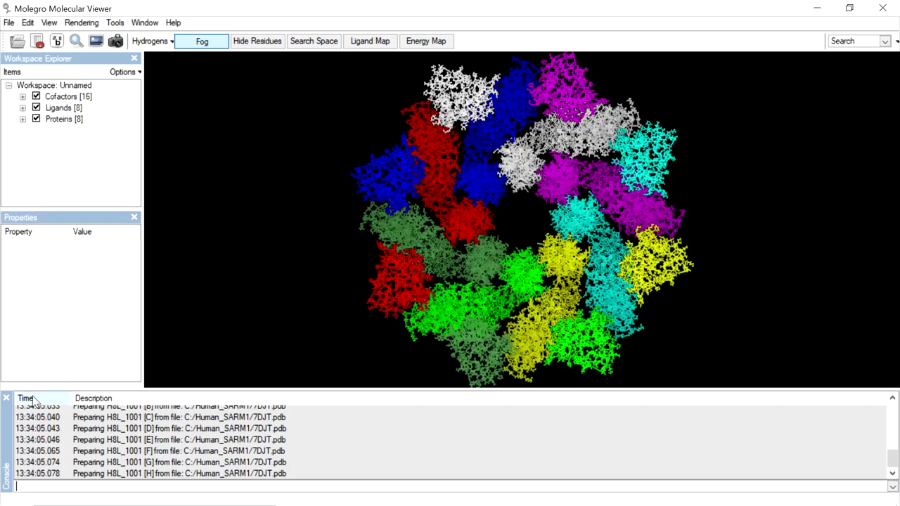
# Close the console and expand the Proteins and Ligands groups of the workspace to examine their individual chains.
pyautogui.click(6, 399)
pyautogui.moveTo(360, 307)
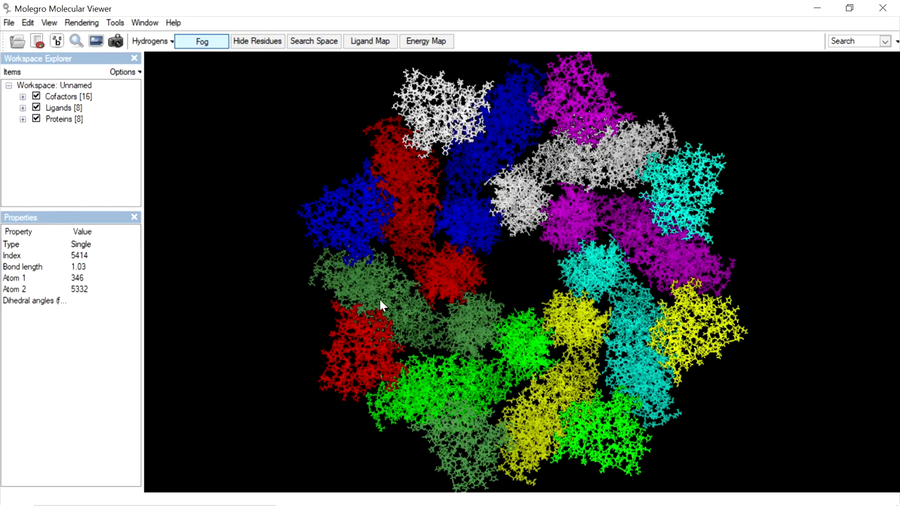
pyautogui.moveTo(502, 305); pyautogui.dragTo(505, 293)
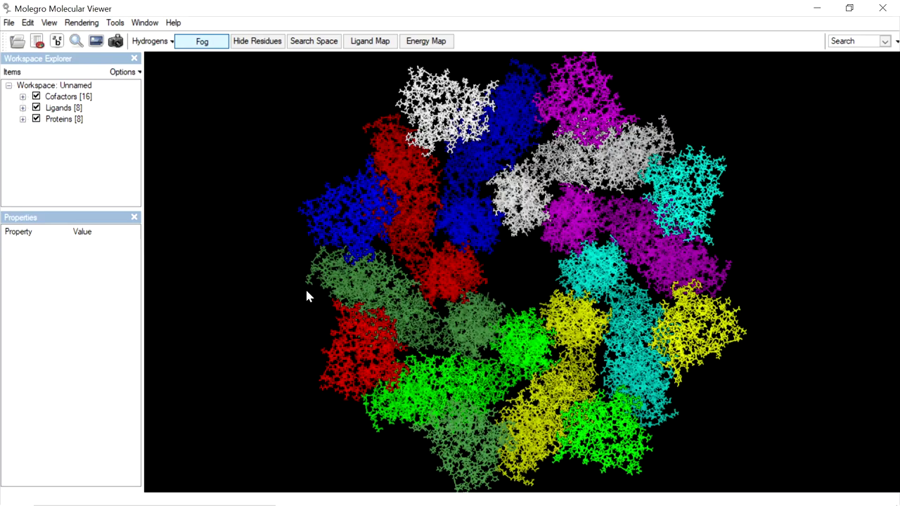
pyautogui.scroll(-1, 23, 126)
pyautogui.click(22, 110)
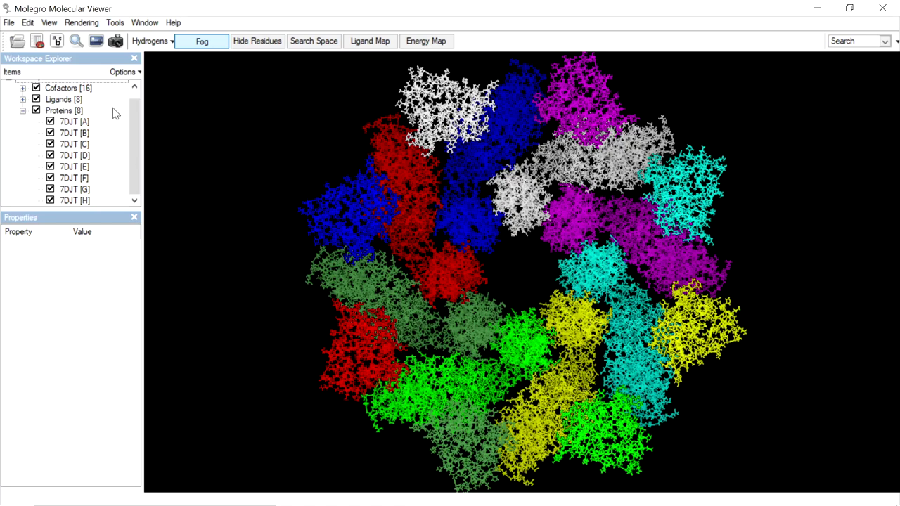
pyautogui.click(22, 99)
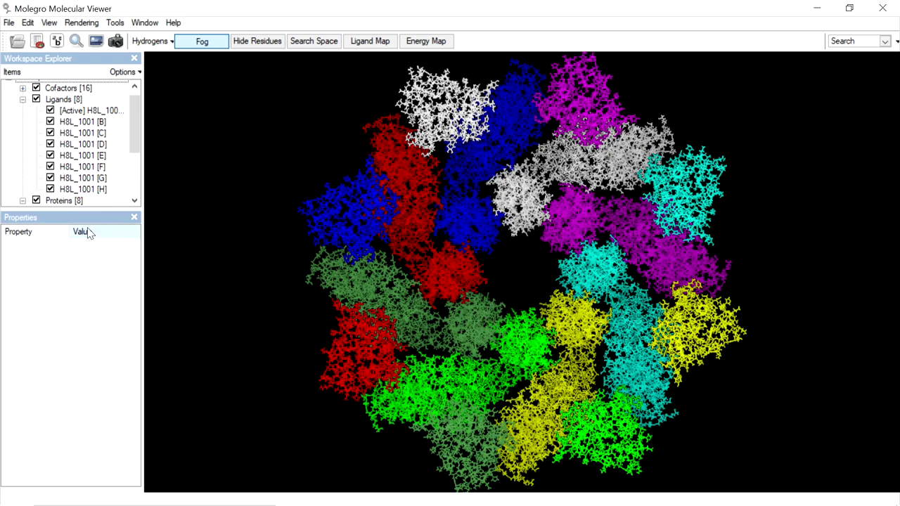
# Set up a molecule export that contains only protein chain 7DJT [A], excluding all cofactors, ligands and other chains.
pyautogui.click(8, 23)
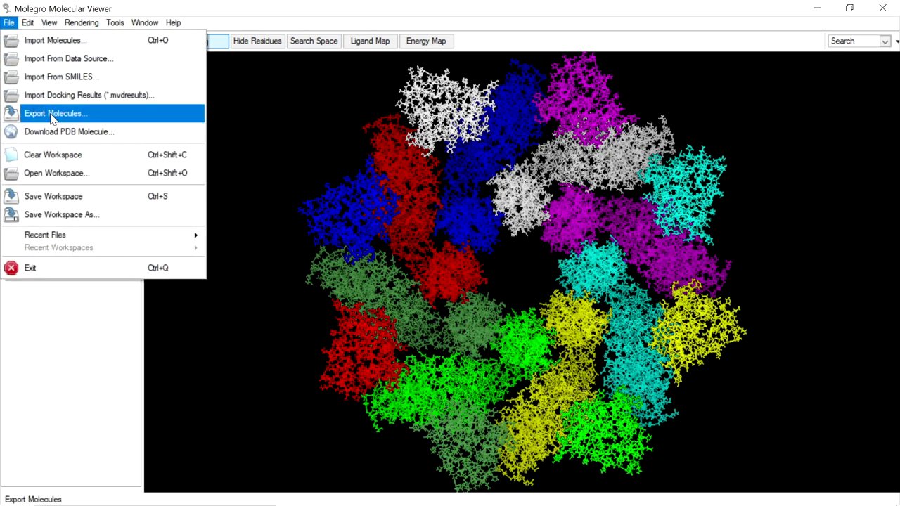
pyautogui.click(53, 114)
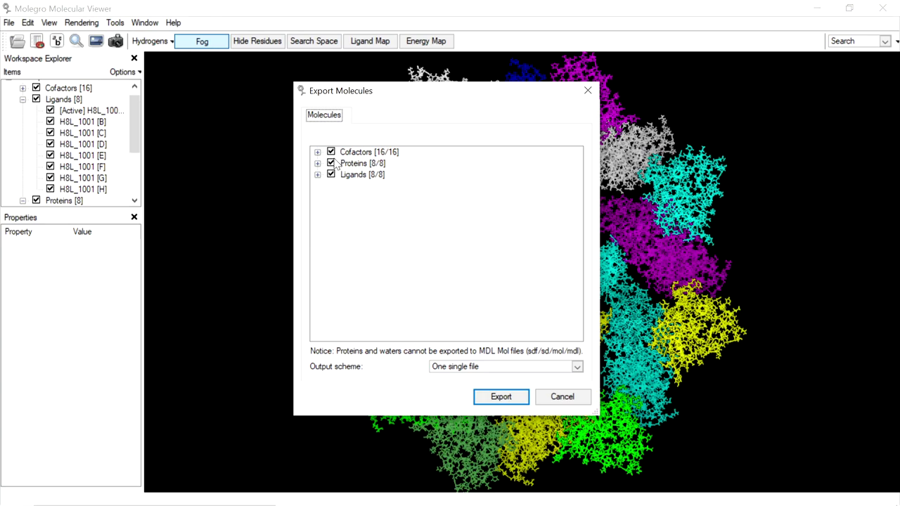
pyautogui.click(333, 175)
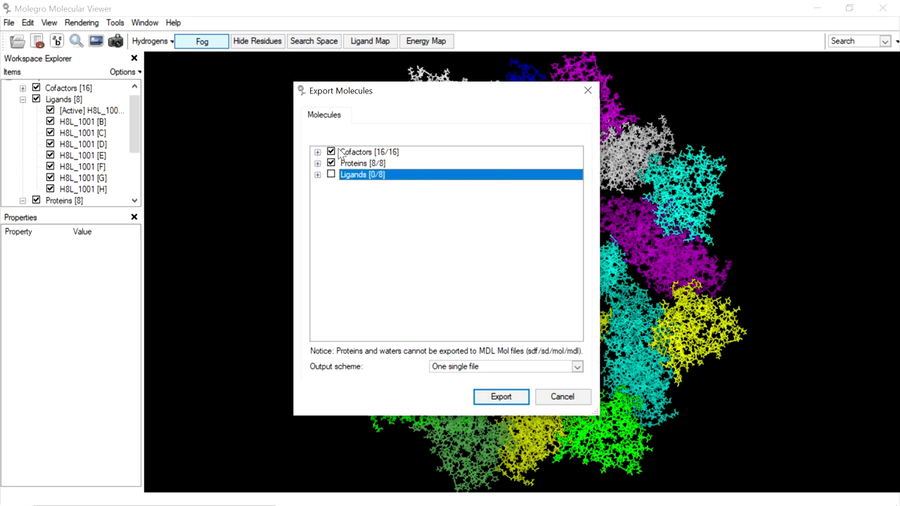
pyautogui.click(331, 152)
pyautogui.click(318, 164)
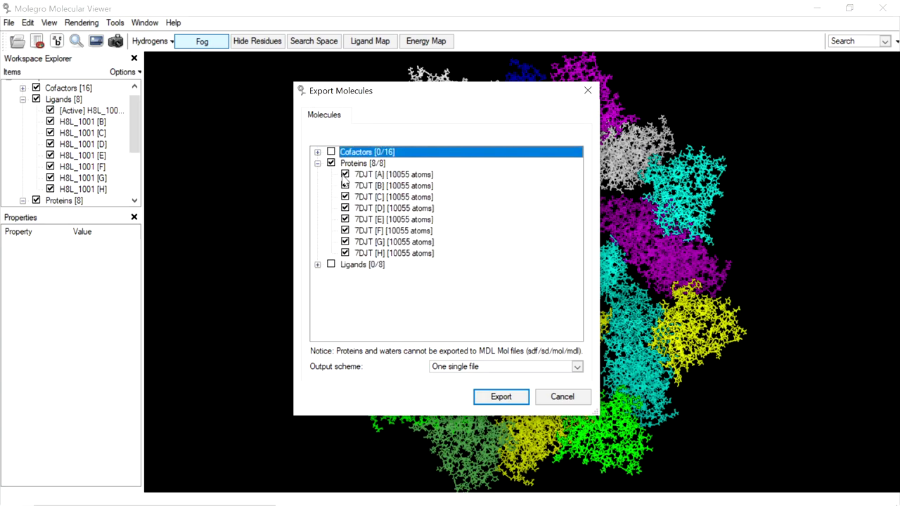
pyautogui.click(331, 163)
pyautogui.click(345, 174)
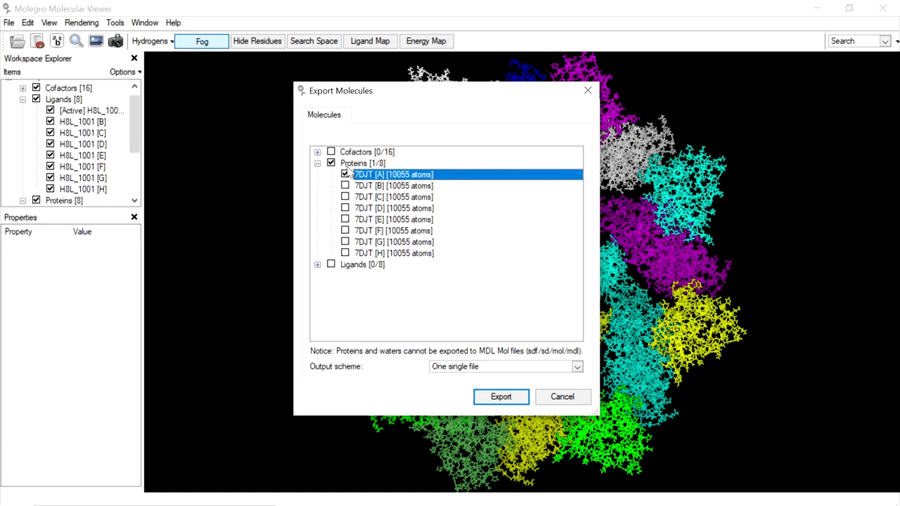
pyautogui.click(479, 398)
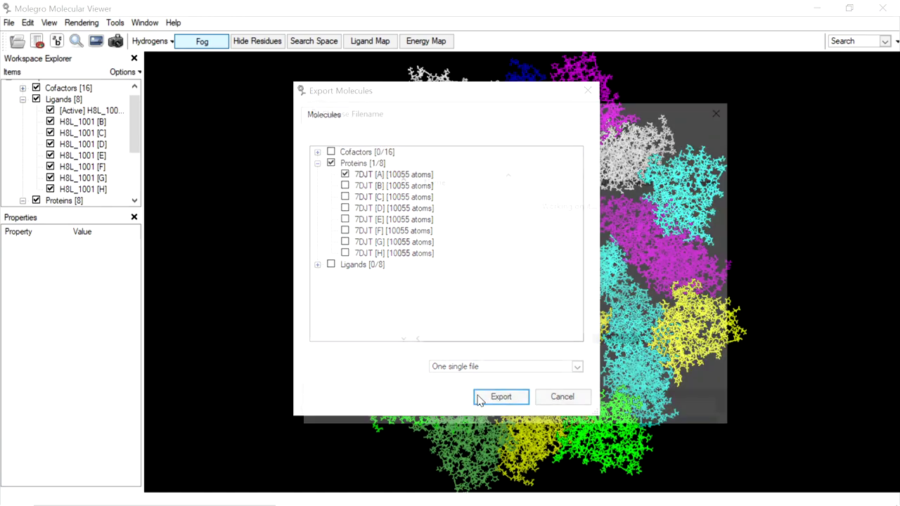
# Save the exported chain as 7DJT_A.pdb in Protein Data Bank format in the Human_SARM1 folder on drive C:.
pyautogui.scroll(-1, 382, 329)
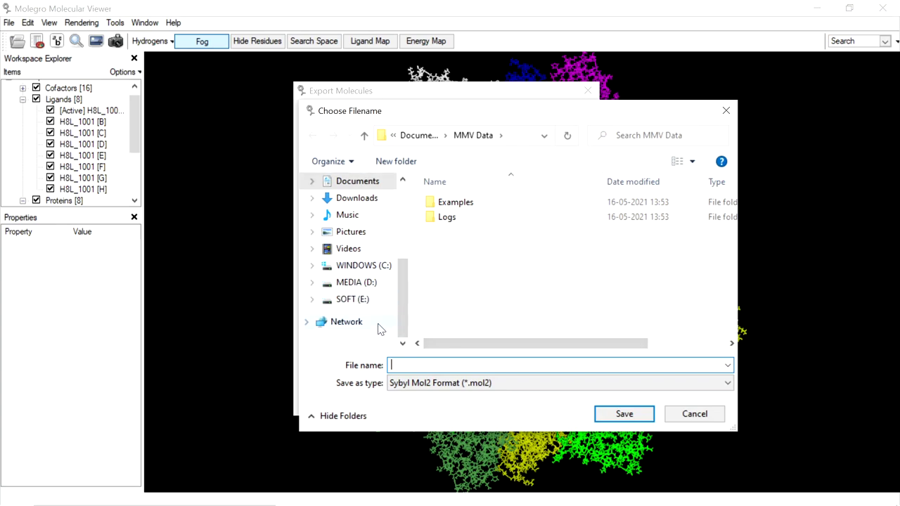
pyautogui.click(370, 302)
pyautogui.scroll(1, 375, 246)
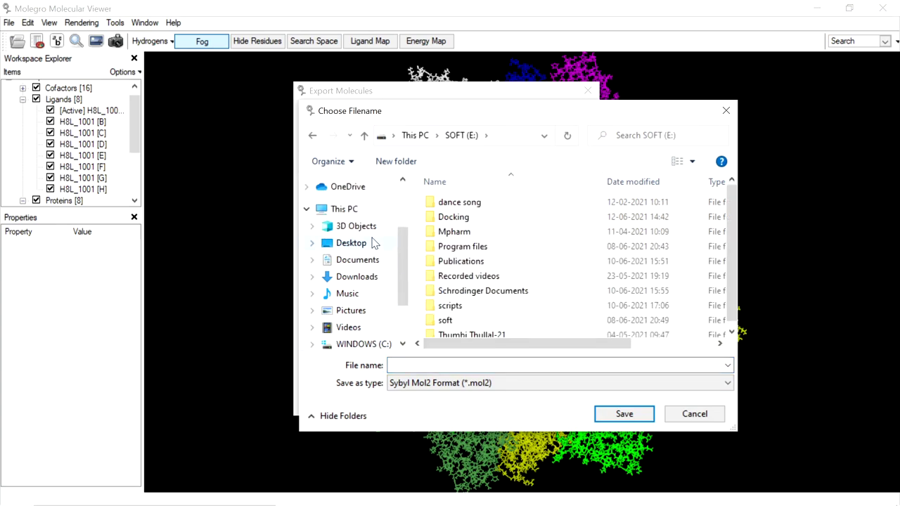
pyautogui.scroll(-2, 375, 246)
pyautogui.click(364, 265)
pyautogui.doubleClick(469, 276)
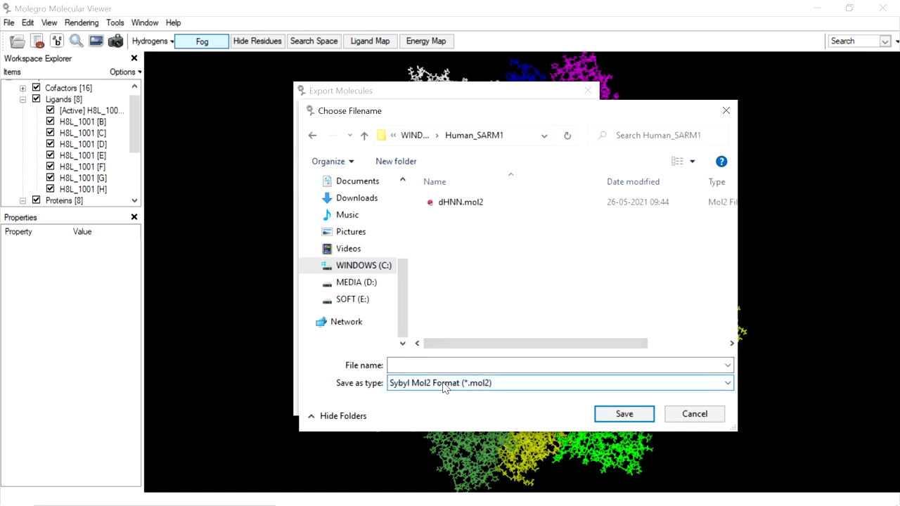
pyautogui.click(443, 386)
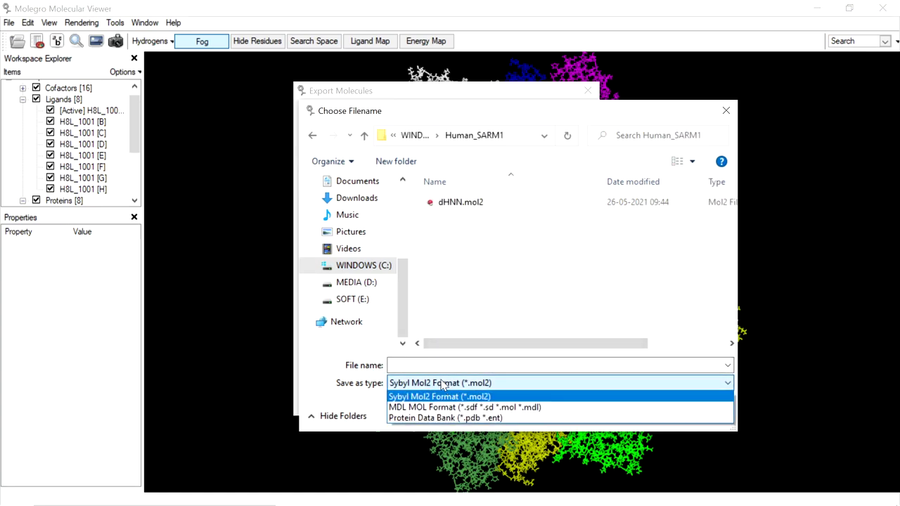
pyautogui.click(446, 417)
pyautogui.click(418, 365)
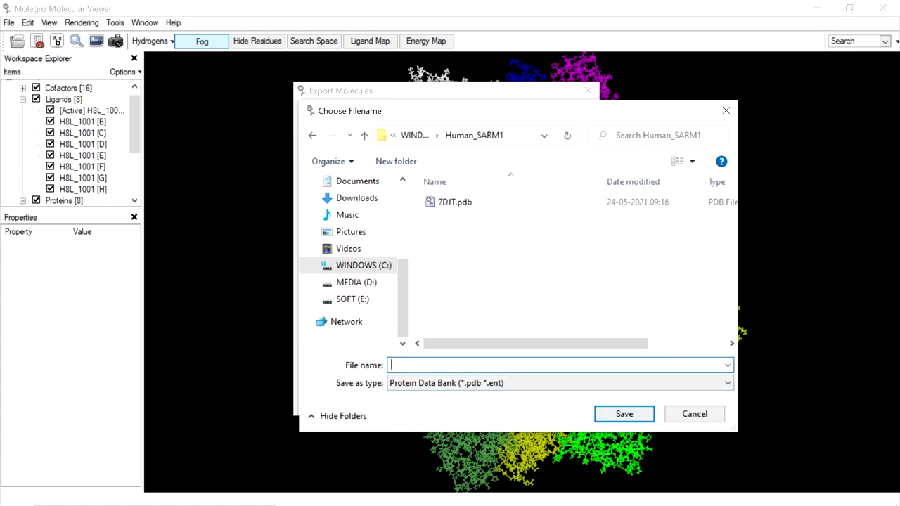
pyautogui.write('7')
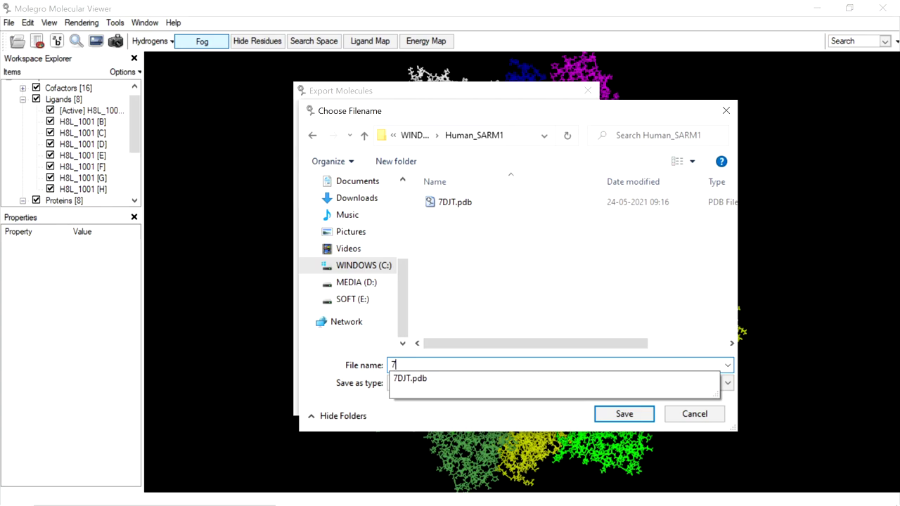
pyautogui.write('DJT_A.pdb')
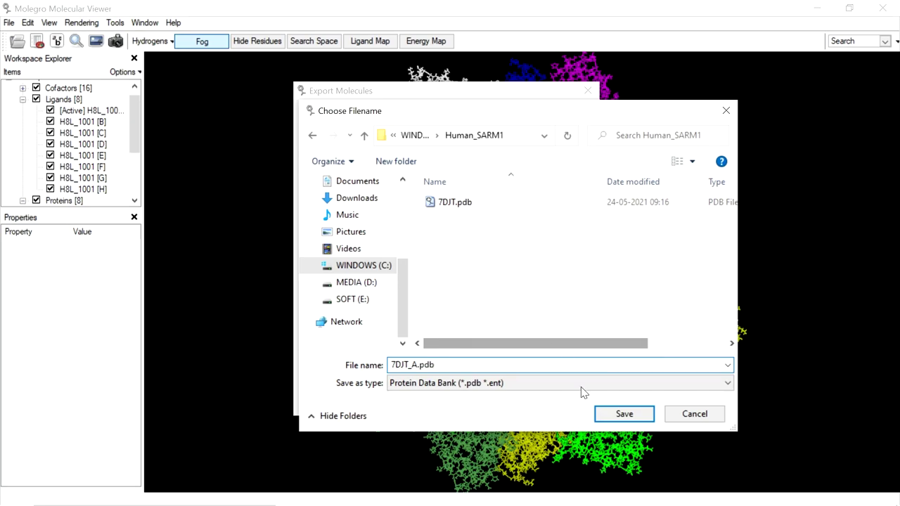
pyautogui.click(623, 414)
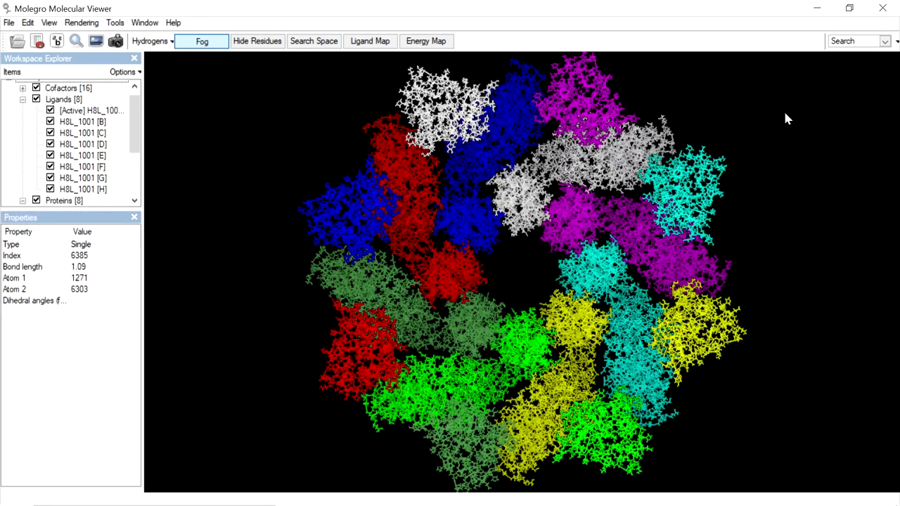
# Quit Molegro Molecular Viewer without saving the workspace modifications and return to the Human_SARM1 folder.
pyautogui.click(883, 7)
pyautogui.click(414, 269)
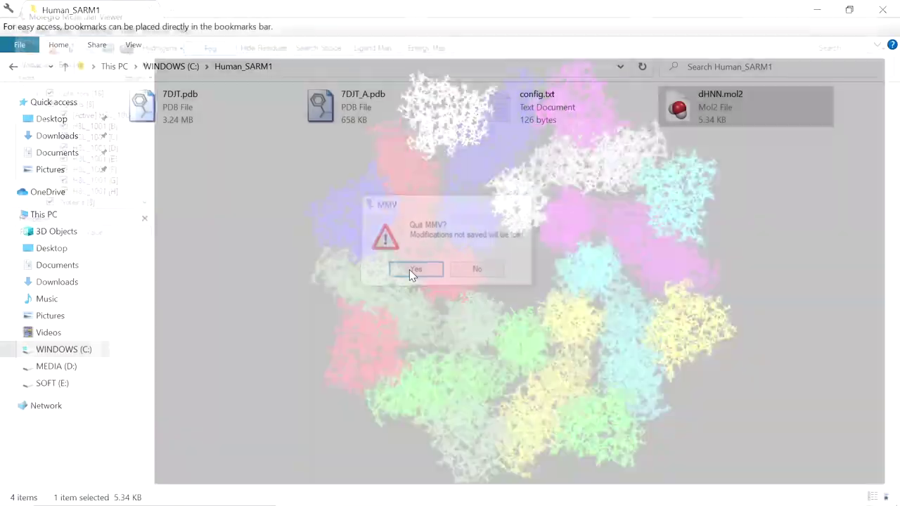
pyautogui.click(430, 233)
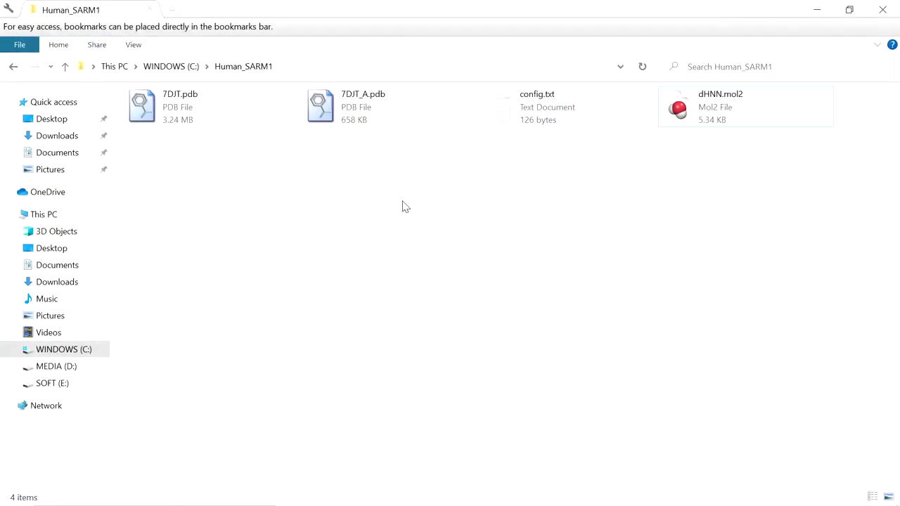
# Launch Chem3D and open the ligand file dHNN.mol2 from the Human_SARM1 folder.
pyautogui.press('super')
pyautogui.write('che')
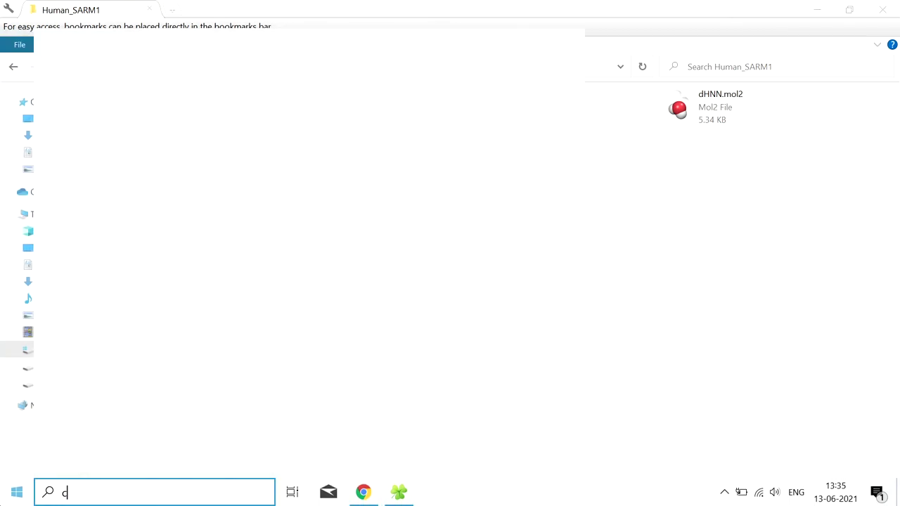
pyautogui.click(83, 125)
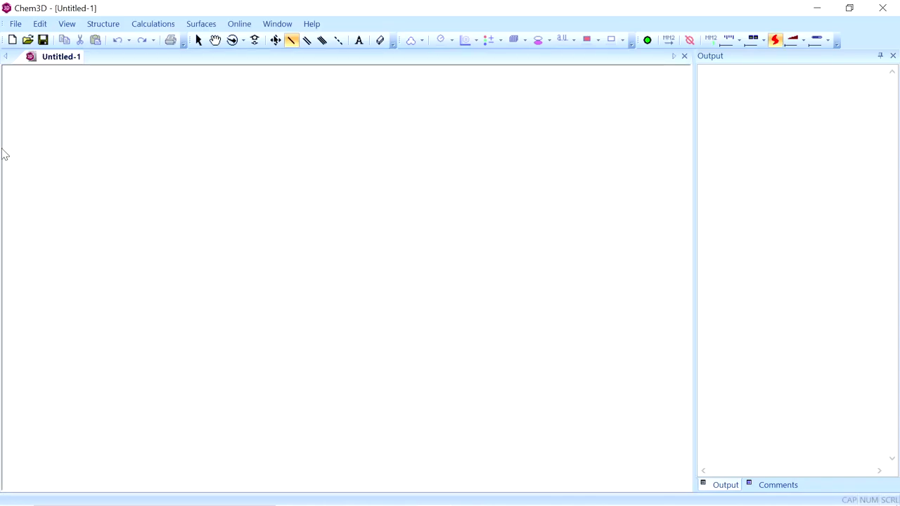
pyautogui.click(15, 23)
pyautogui.click(66, 70)
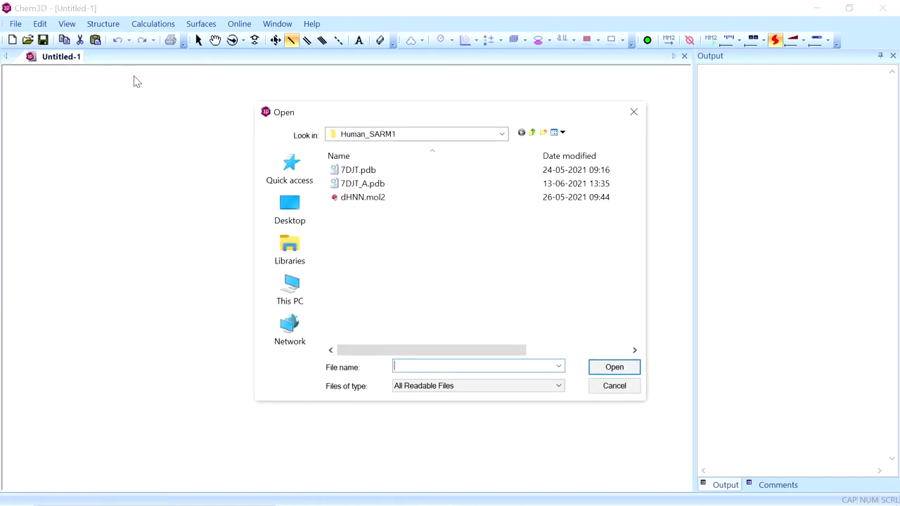
pyautogui.click(363, 198)
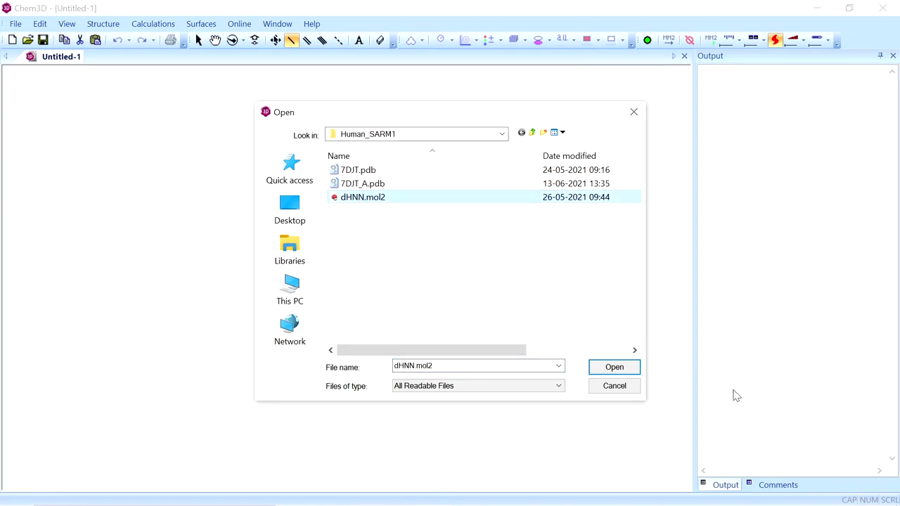
pyautogui.click(636, 373)
# Run an MM2 energy minimization on the dHNN ligand and inspect the molecule from another angle.
pyautogui.moveTo(471, 296); pyautogui.dragTo(390, 303)
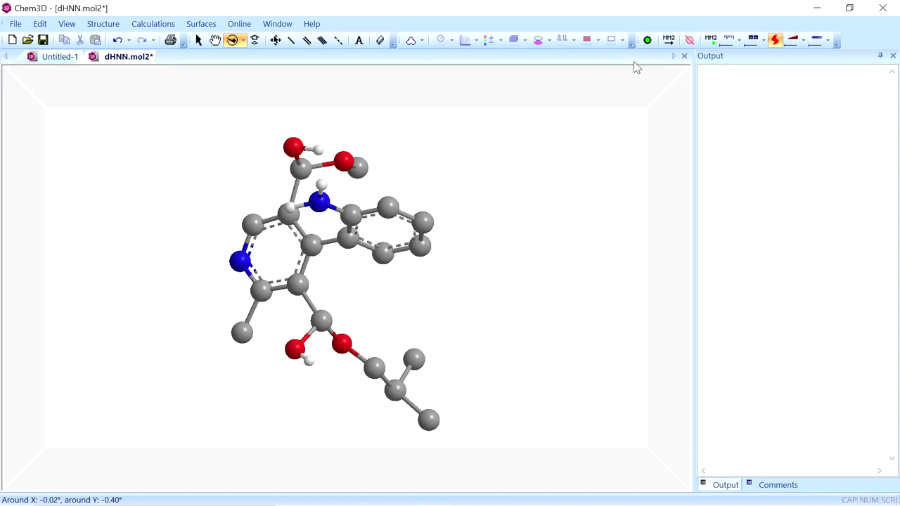
pyautogui.click(669, 40)
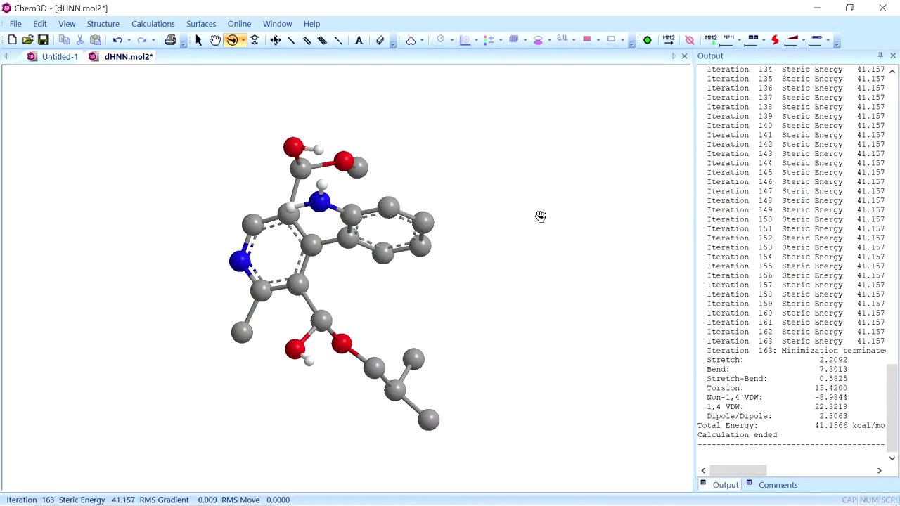
pyautogui.moveTo(436, 291); pyautogui.dragTo(462, 283)
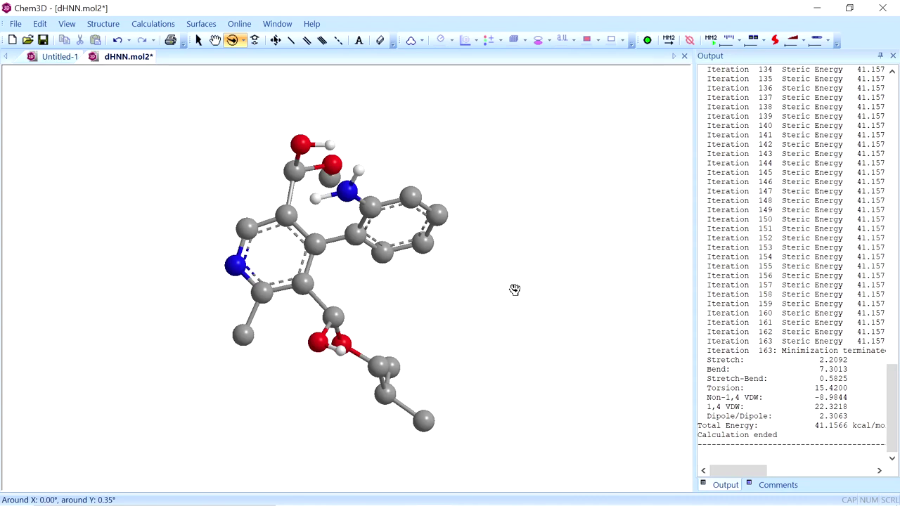
# Save the ligand as dHNN.pdb in Protein Data Bank format in the Human_SARM1 folder, and quit Chem3D without saving further changes.
pyautogui.click(15, 23)
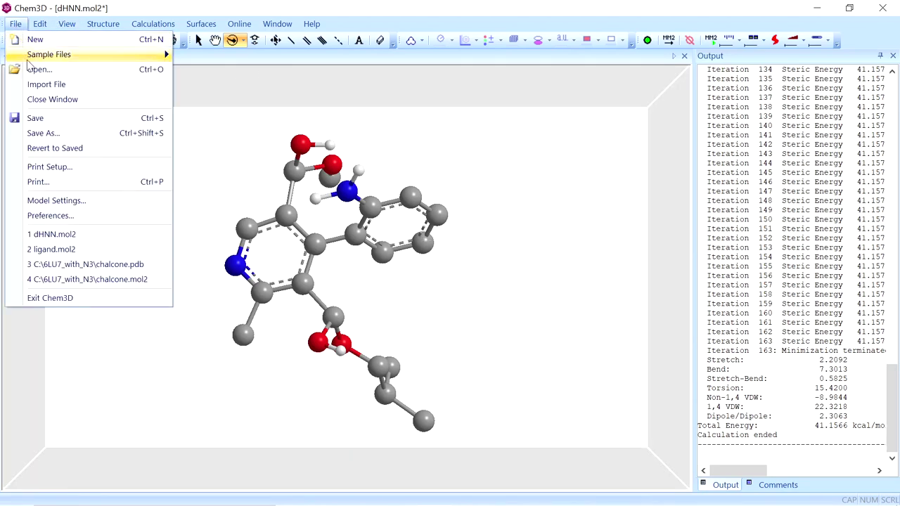
pyautogui.click(72, 133)
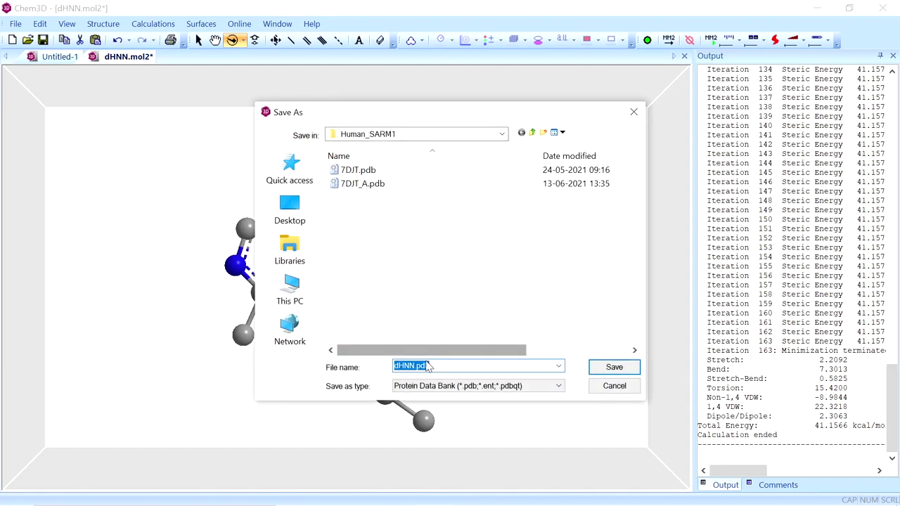
pyautogui.click(441, 365)
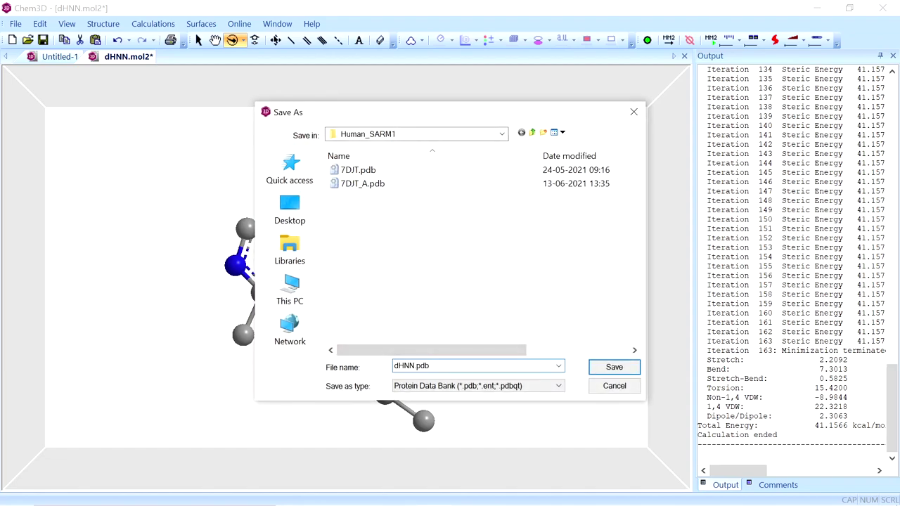
pyautogui.click(614, 373)
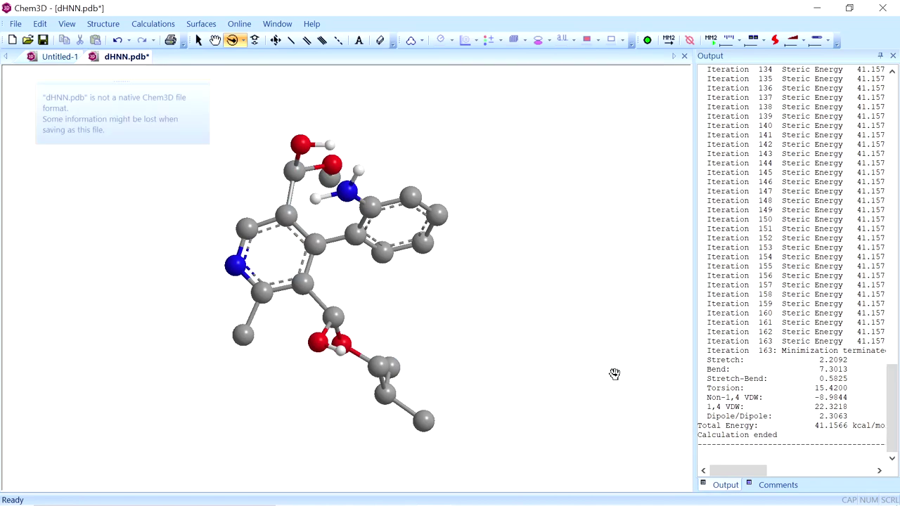
pyautogui.click(884, 8)
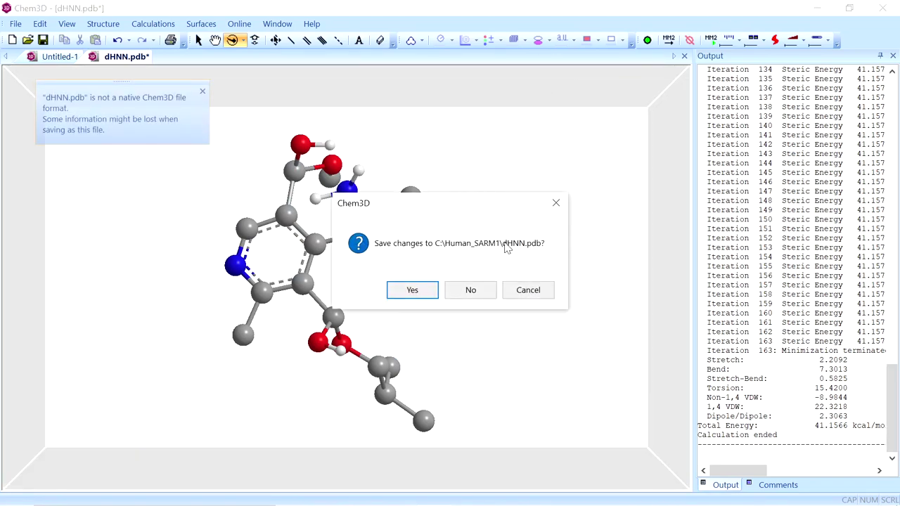
pyautogui.click(468, 293)
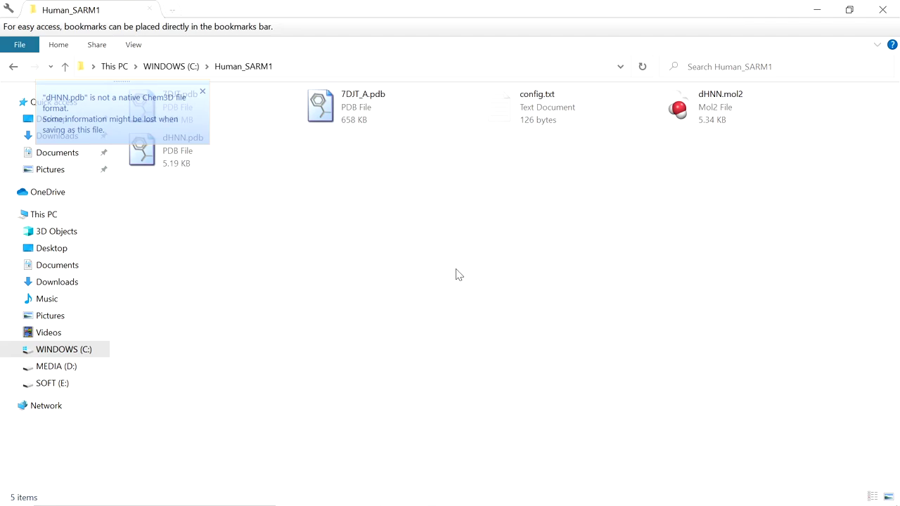
# Minimize File Explorer and launch AutoDockTools from the desktop, postponing the registration.
pyautogui.click(826, 9)
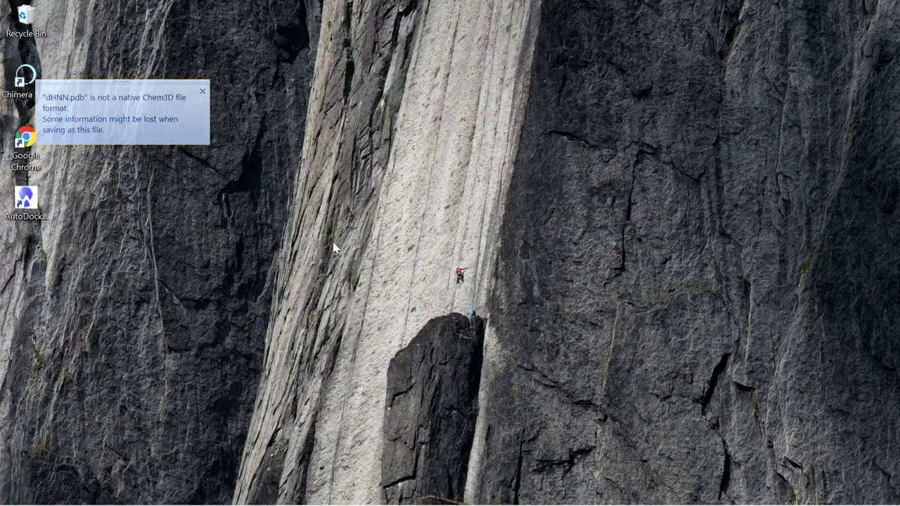
pyautogui.doubleClick(42, 202)
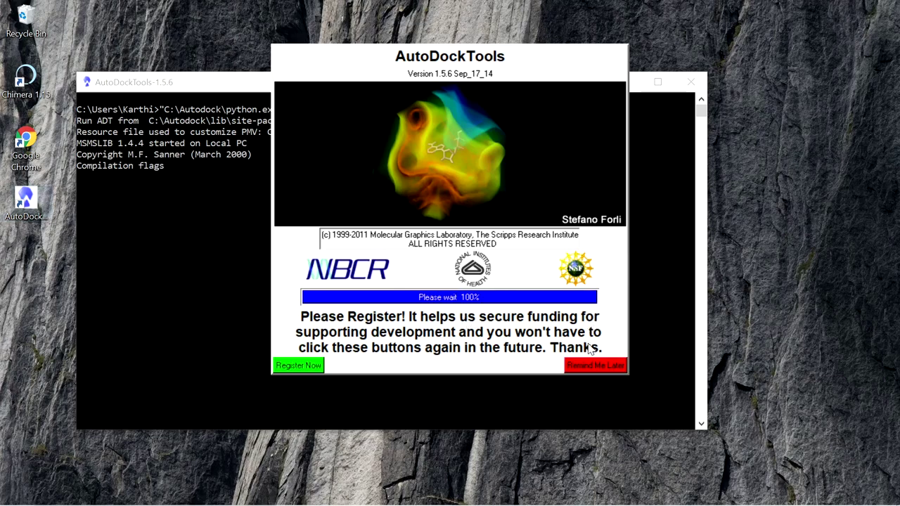
pyautogui.click(589, 367)
pyautogui.click(486, 6)
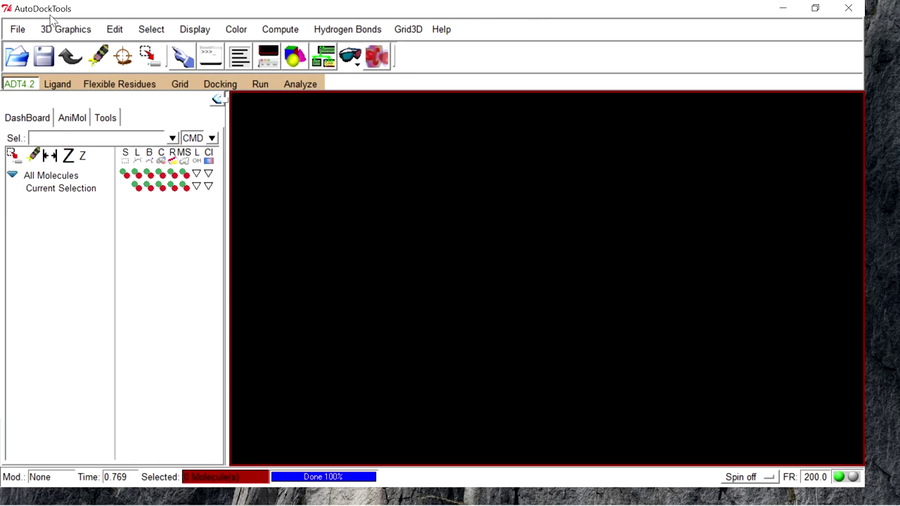
# Open the AutoDockTools user preferences, select the current Startup Directory, and copy the path of the Human_SARM1 folder from File Explorer.
pyautogui.click(14, 33)
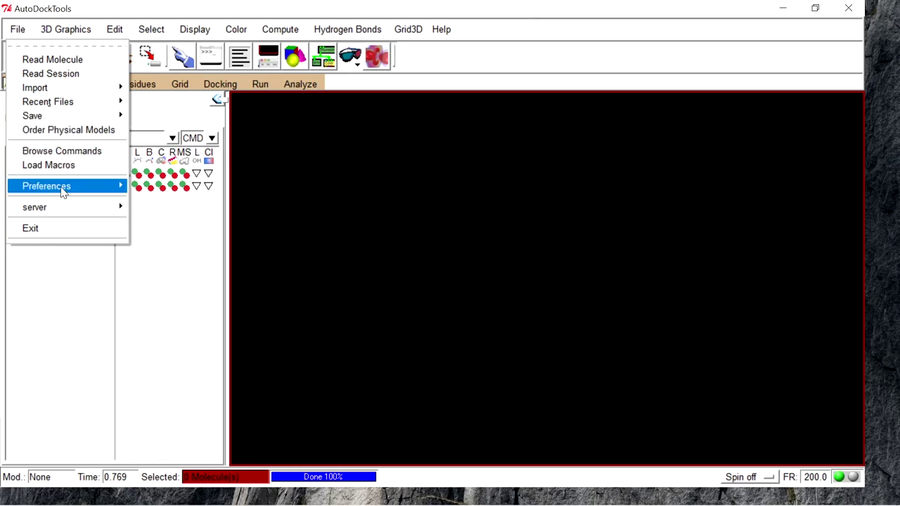
pyautogui.moveTo(70, 186)
pyautogui.click(145, 195)
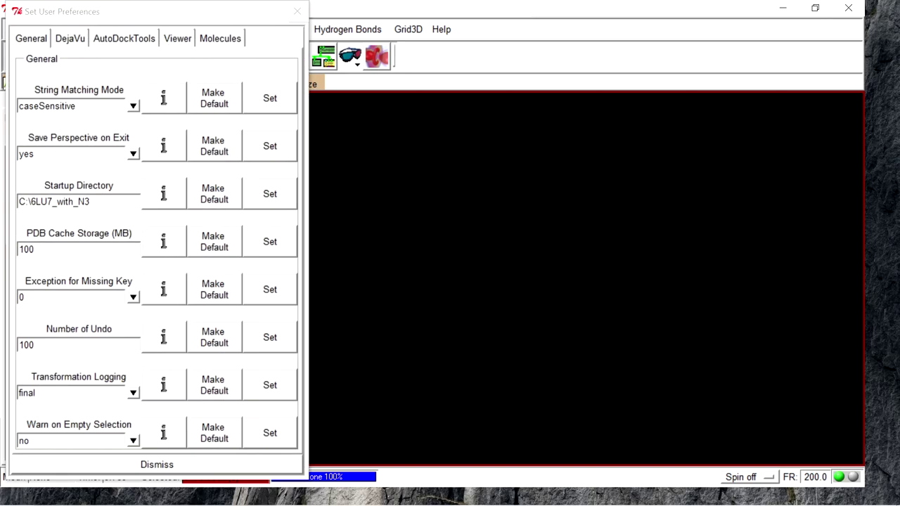
pyautogui.moveTo(91, 202); pyautogui.dragTo(19, 202)
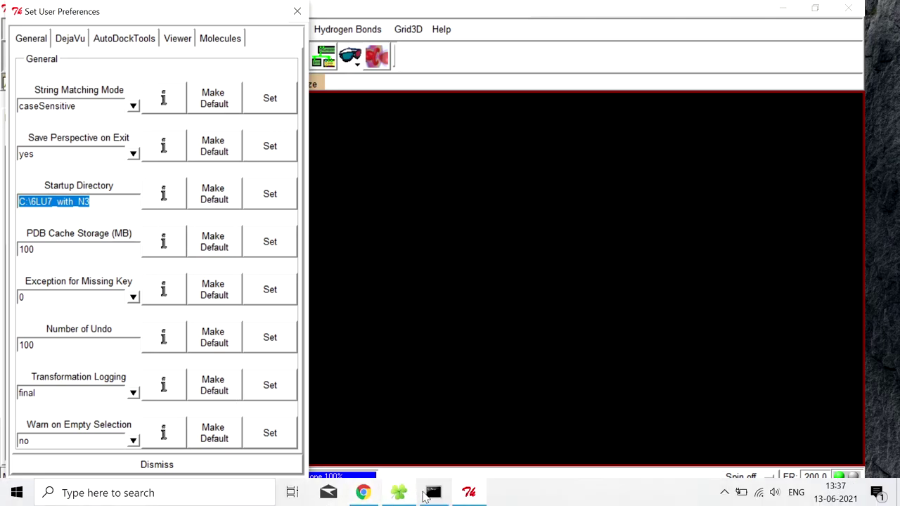
pyautogui.click(399, 493)
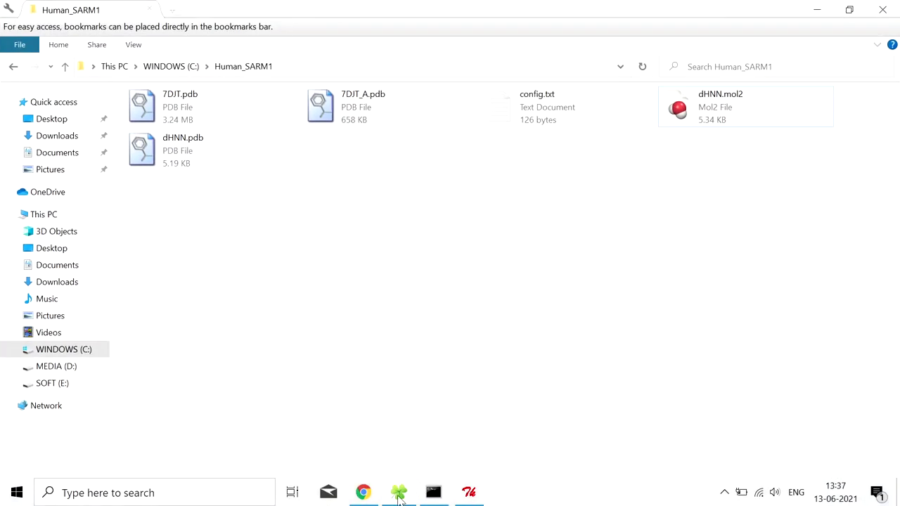
pyautogui.click(298, 66)
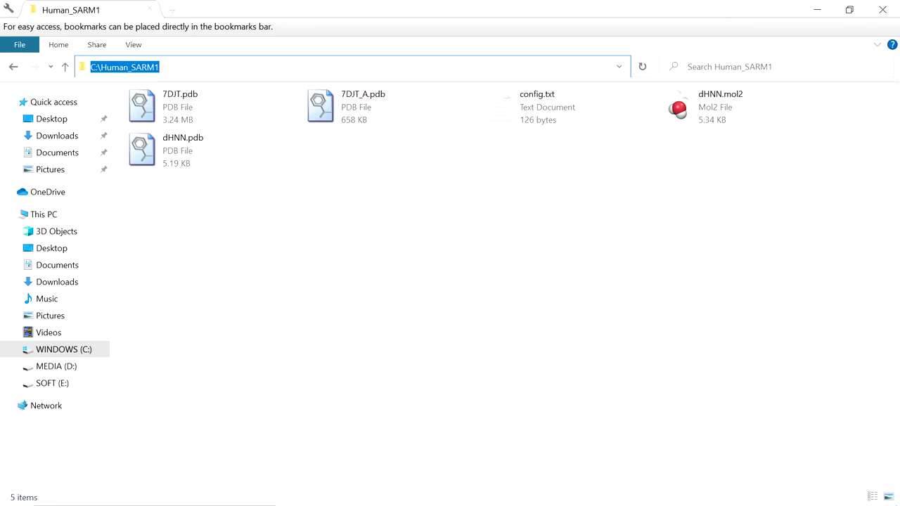
pyautogui.rightClick(159, 68)
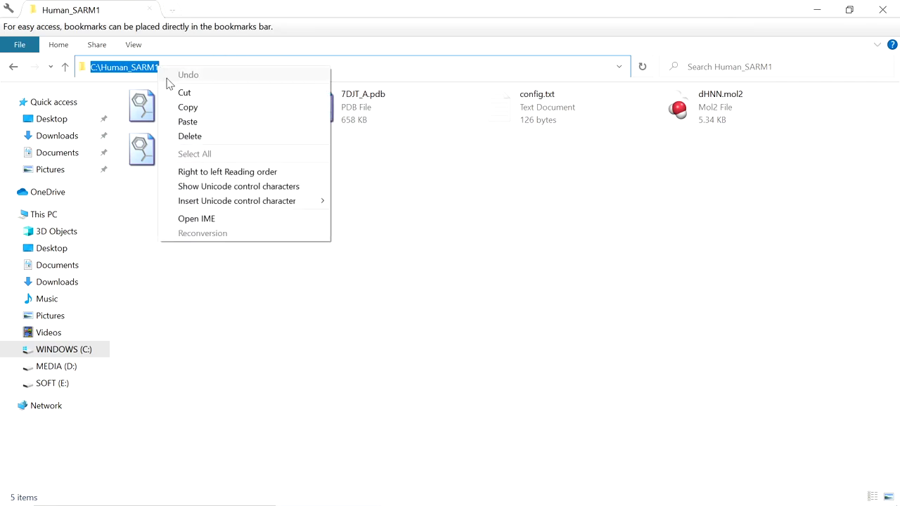
pyautogui.click(178, 107)
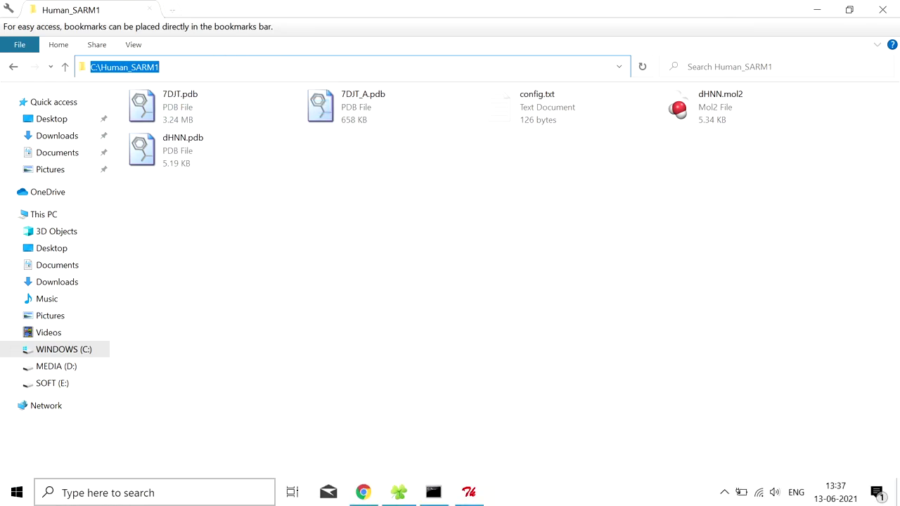
# Switch back to AutoDockTools, set the Startup Directory to C:\Human_SARM1 and dismiss the user preferences.
pyautogui.click(469, 492)
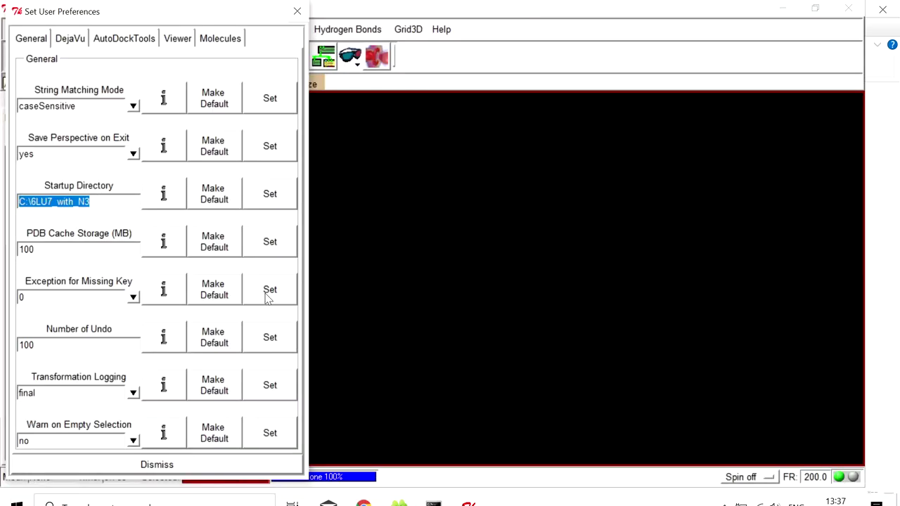
pyautogui.press('BackSpace')
pyautogui.hotkey('ctrl', 'v')
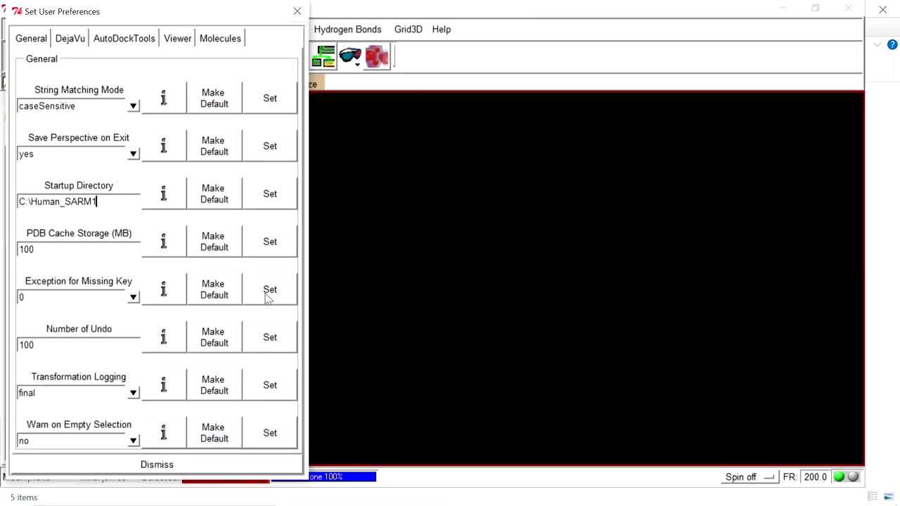
pyautogui.click(283, 197)
pyautogui.click(166, 467)
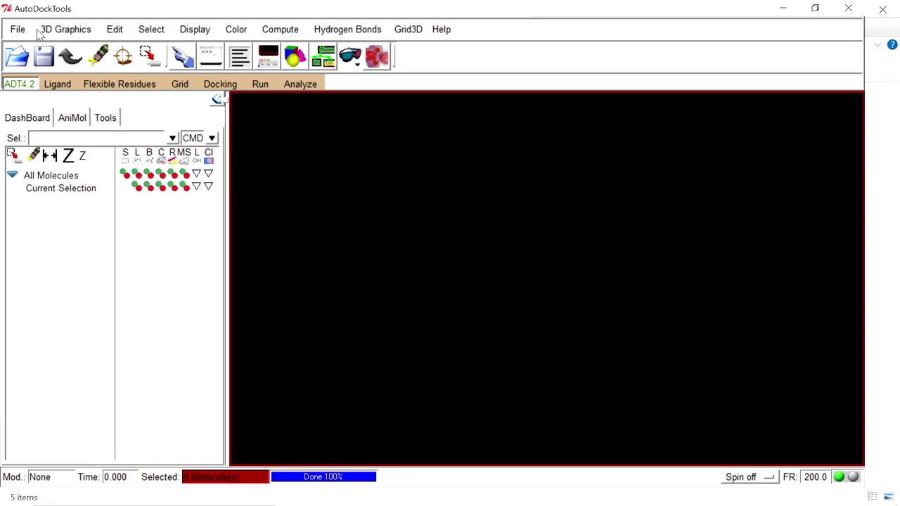
# Read the protein molecule 7DJT_A.pdb from the Human_SARM1 folder into AutoDockTools.
pyautogui.click(14, 31)
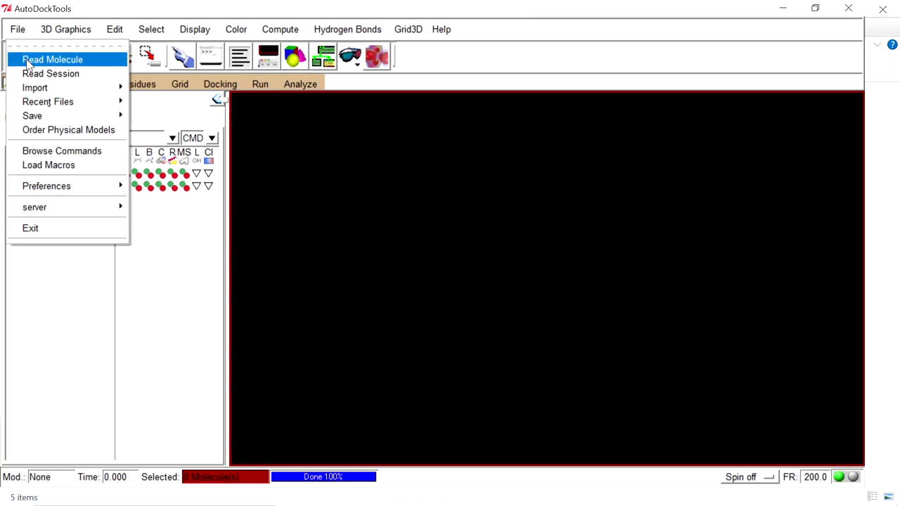
pyautogui.click(29, 62)
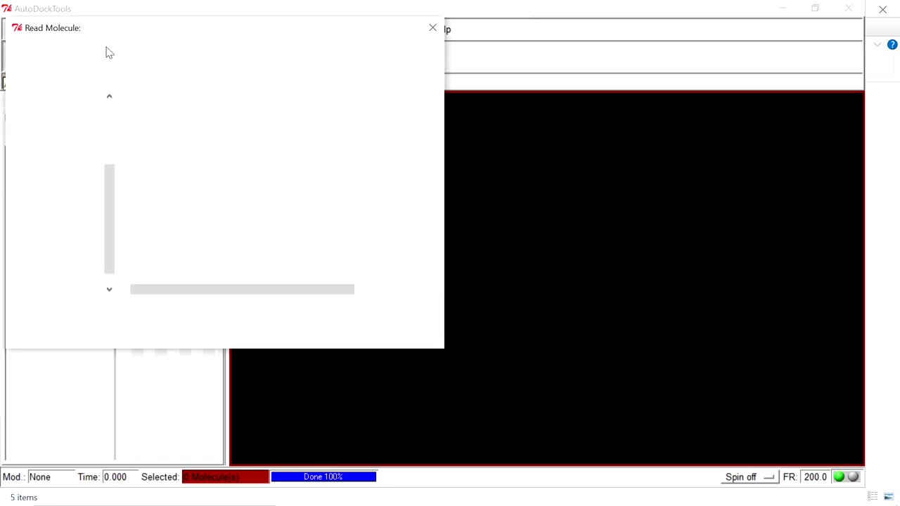
pyautogui.click(159, 134)
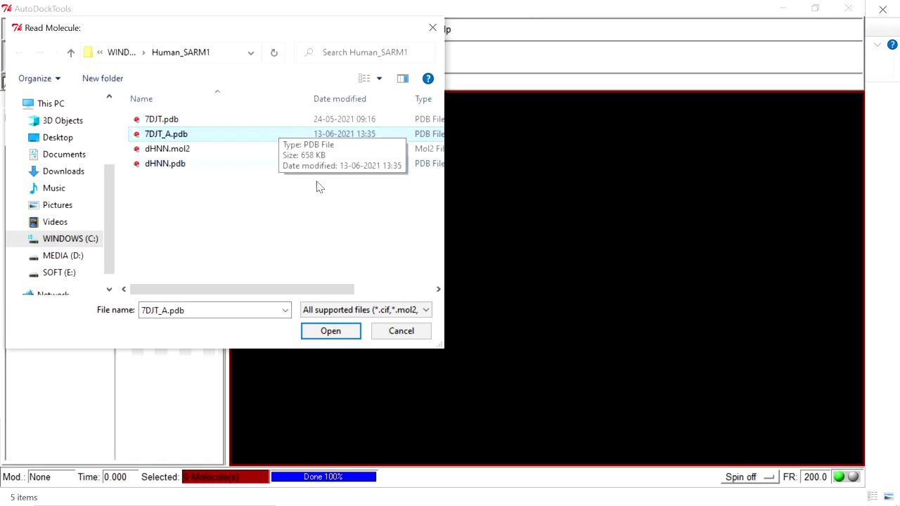
pyautogui.click(321, 331)
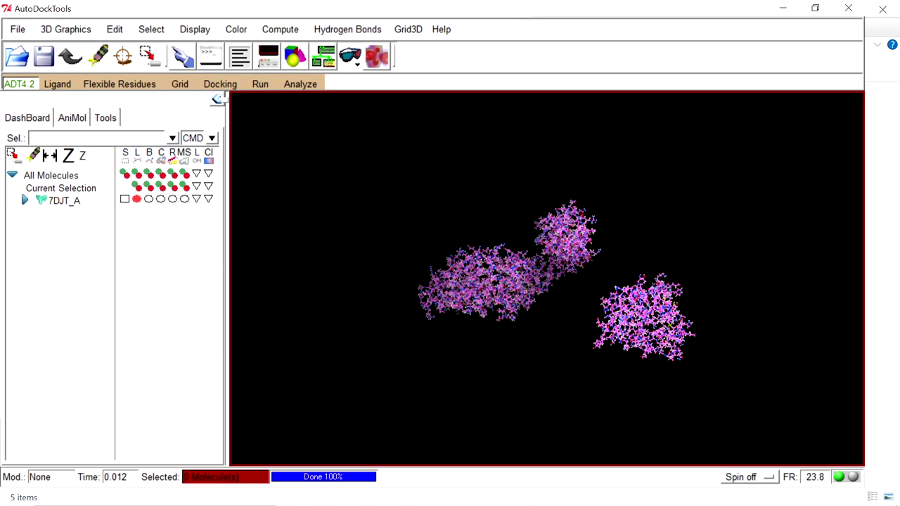
# Add all hydrogens to 7DJT_A using the noBondOrder method with atom renumbering, and merge the non-polar hydrogens.
pyautogui.click(113, 31)
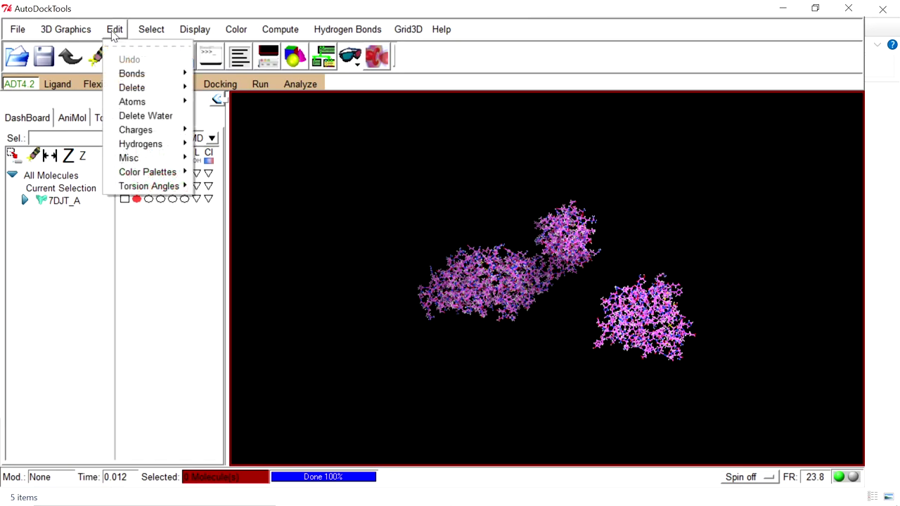
pyautogui.moveTo(137, 144)
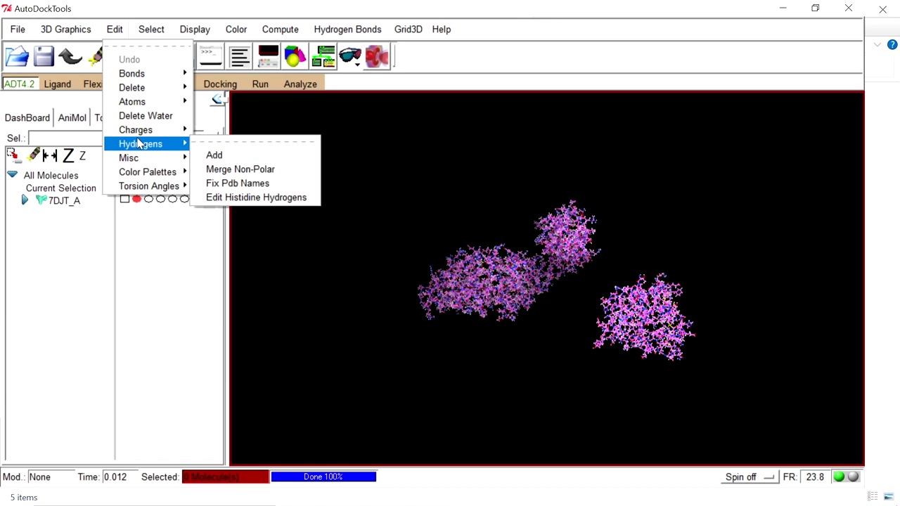
pyautogui.click(215, 155)
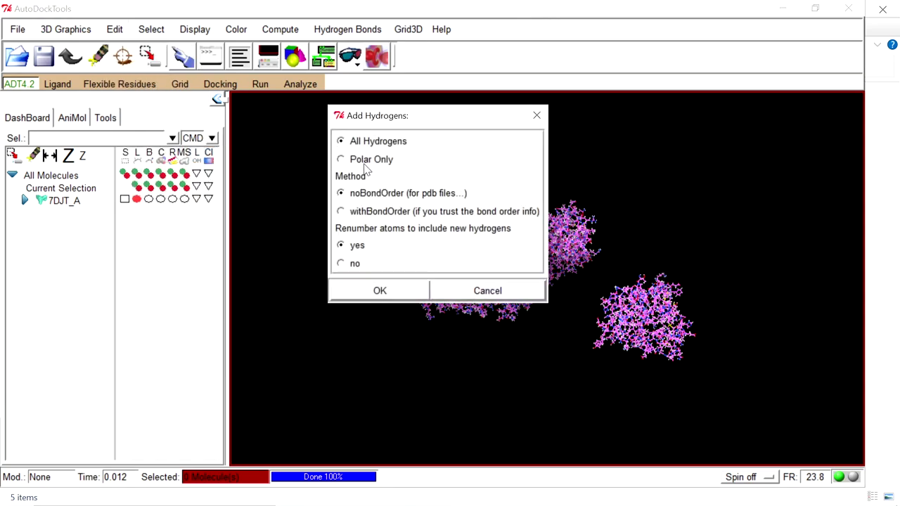
pyautogui.click(395, 292)
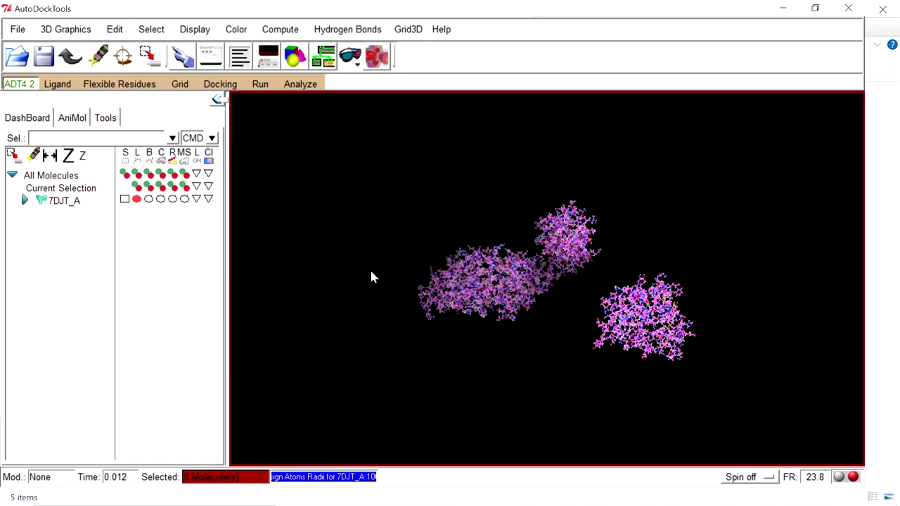
pyautogui.click(127, 34)
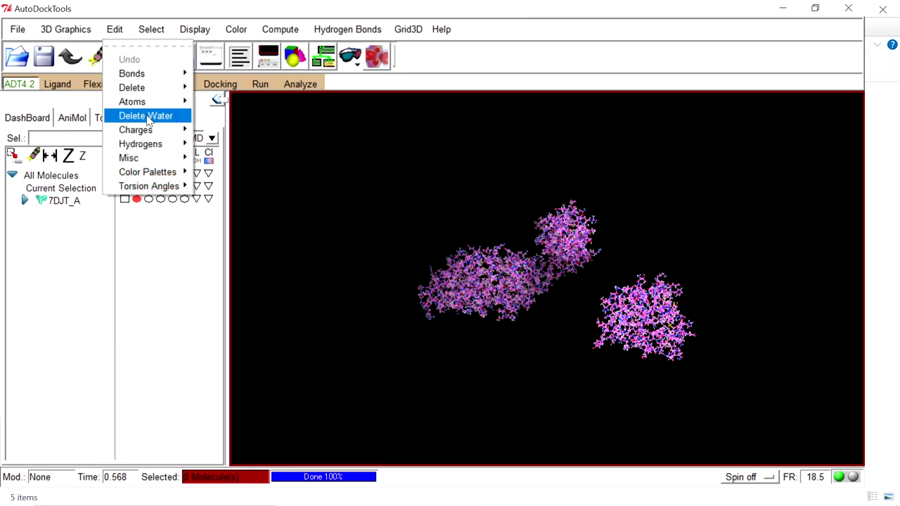
pyautogui.moveTo(150, 146)
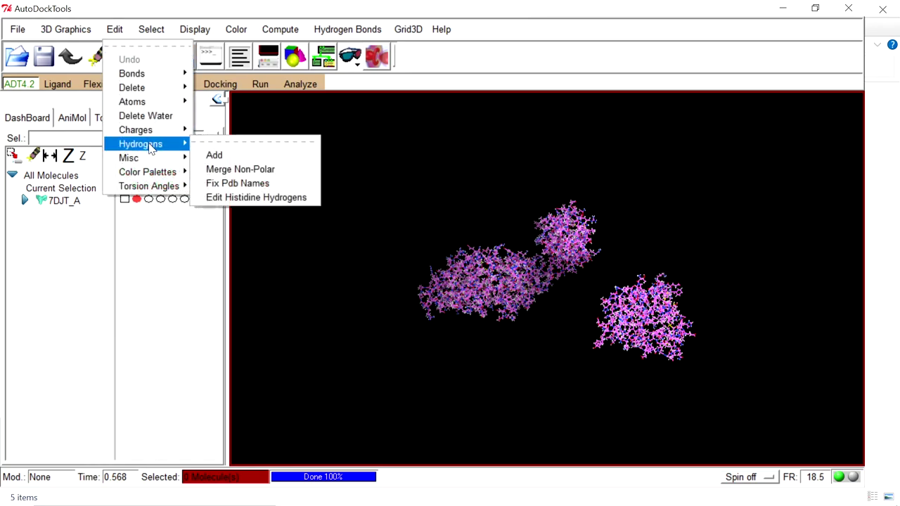
pyautogui.click(236, 169)
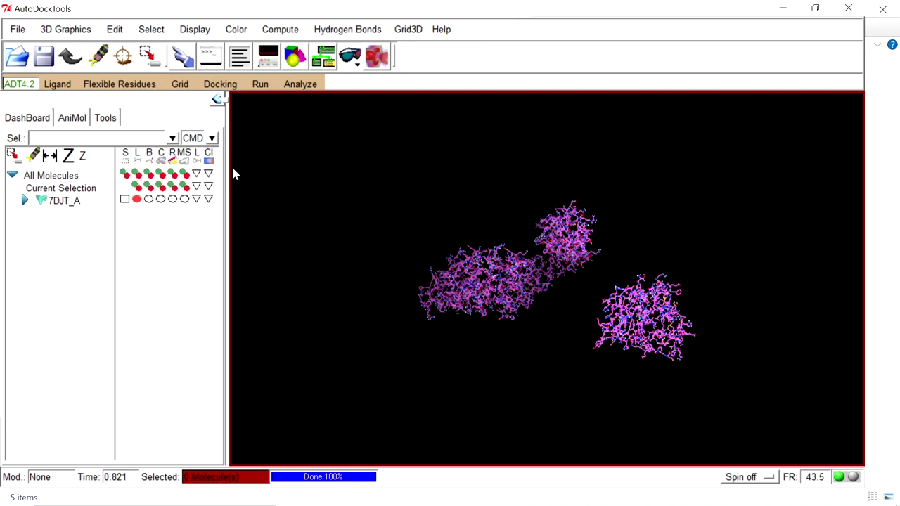
# Add Kollman charges to the 7DJT_A protein and dismiss the charge summary.
pyautogui.click(114, 30)
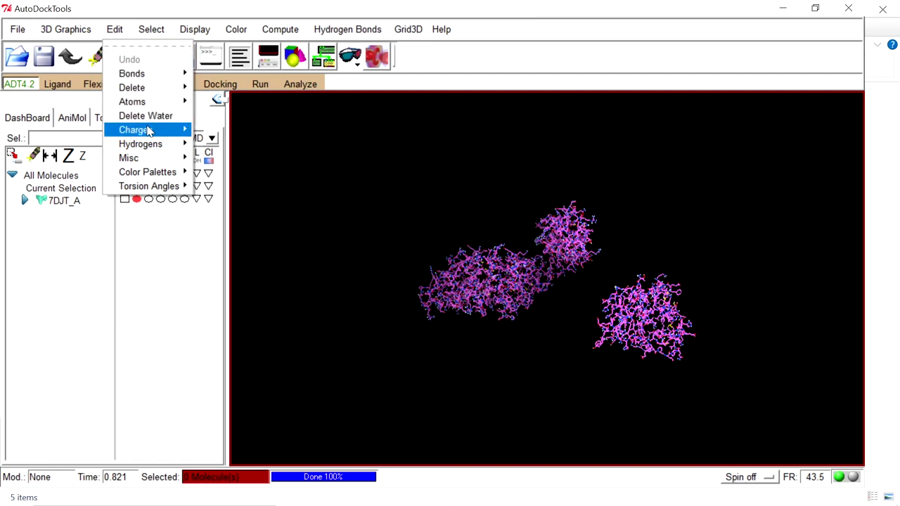
pyautogui.moveTo(150, 131)
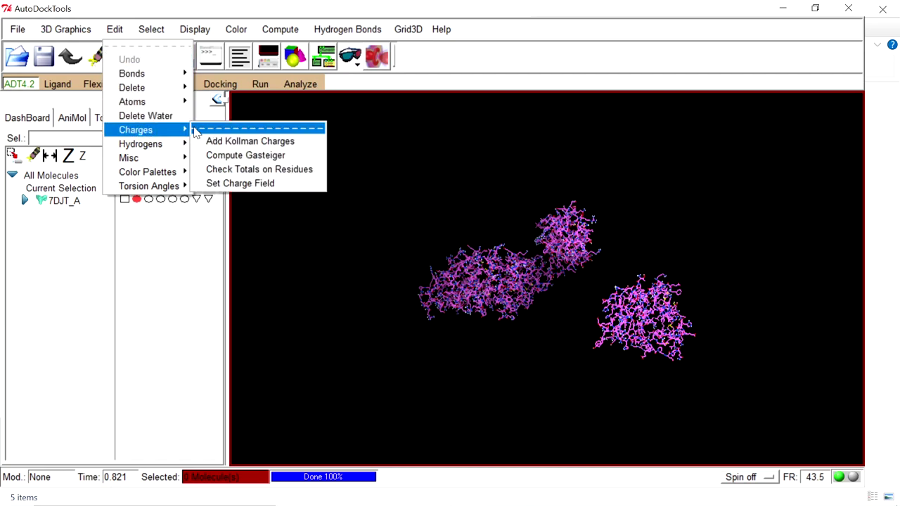
pyautogui.click(234, 142)
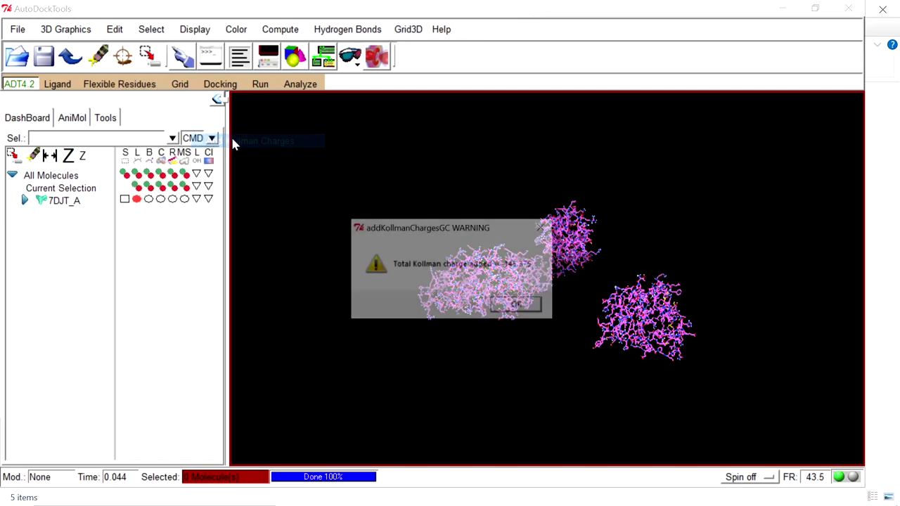
pyautogui.click(512, 307)
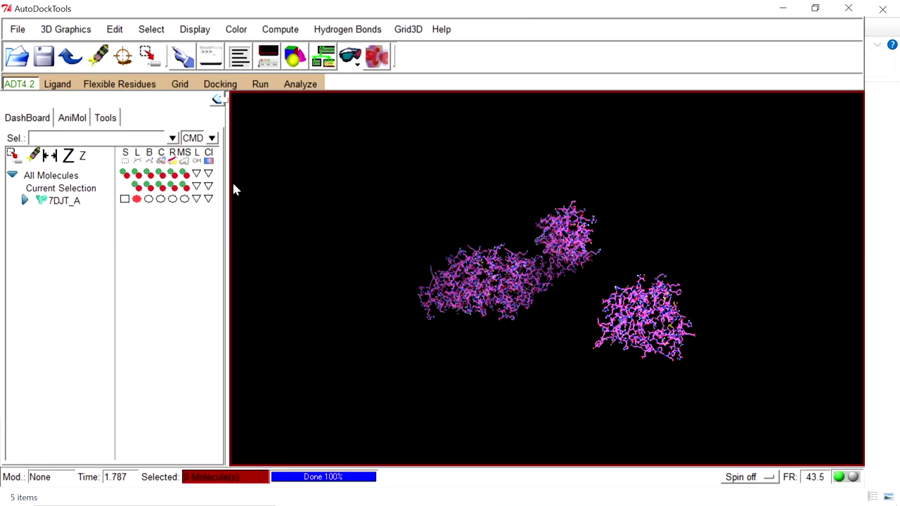
# Open dHNN.pdb from the Human_SARM1 folder as the ligand, filtering for PDB files, and dismiss the setup summary.
pyautogui.click(62, 84)
pyautogui.moveTo(133, 118)
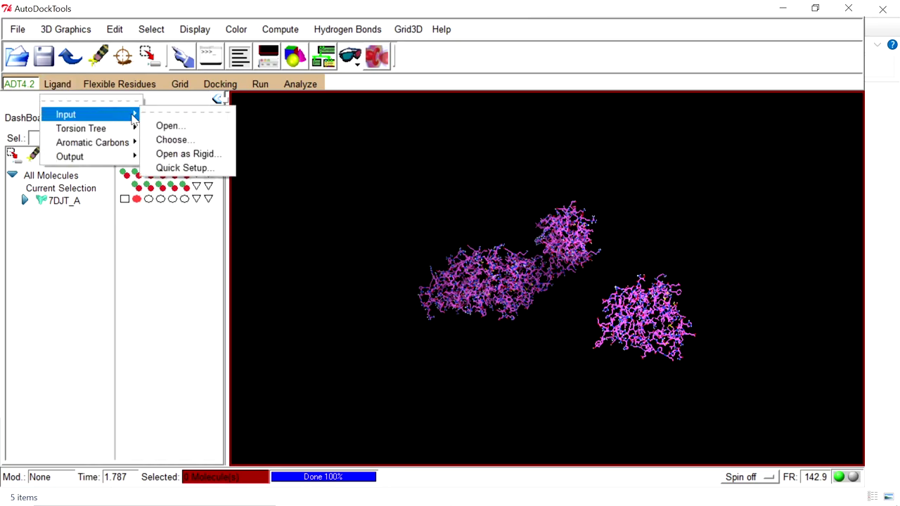
pyautogui.click(191, 125)
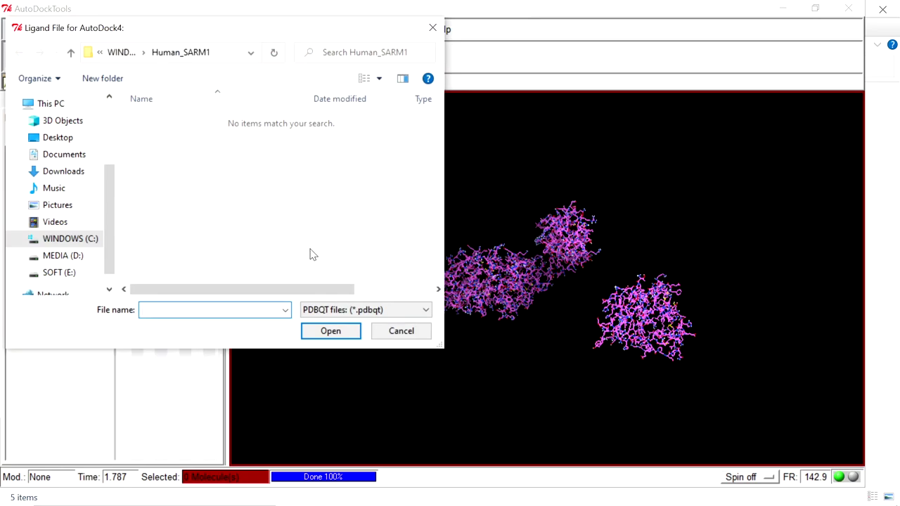
pyautogui.click(355, 309)
pyautogui.click(356, 354)
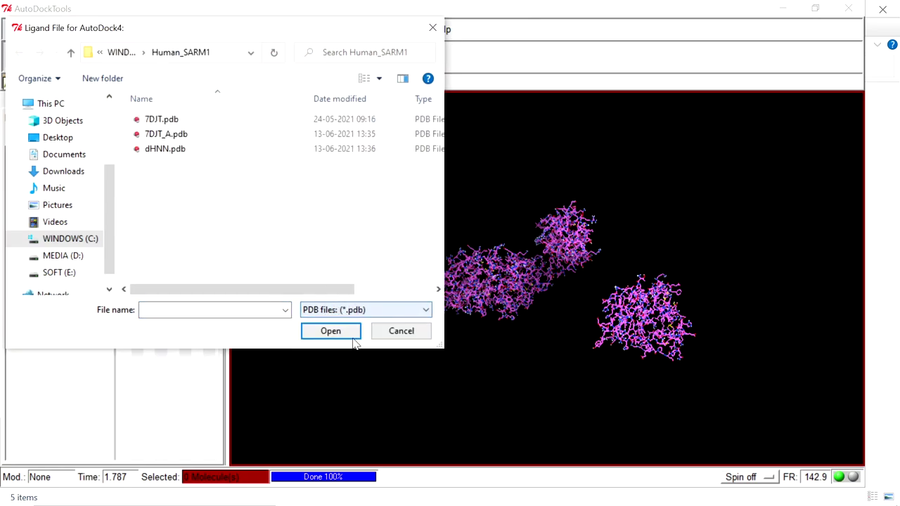
pyautogui.click(185, 150)
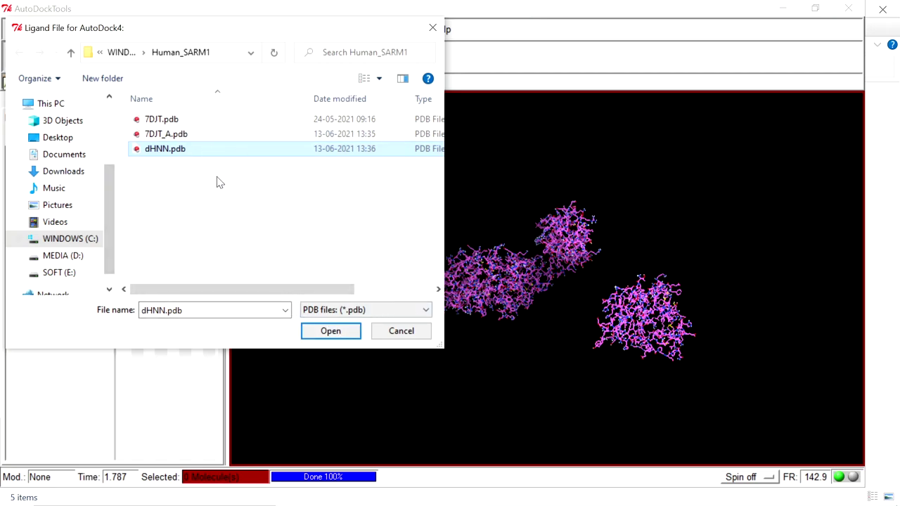
pyautogui.click(333, 336)
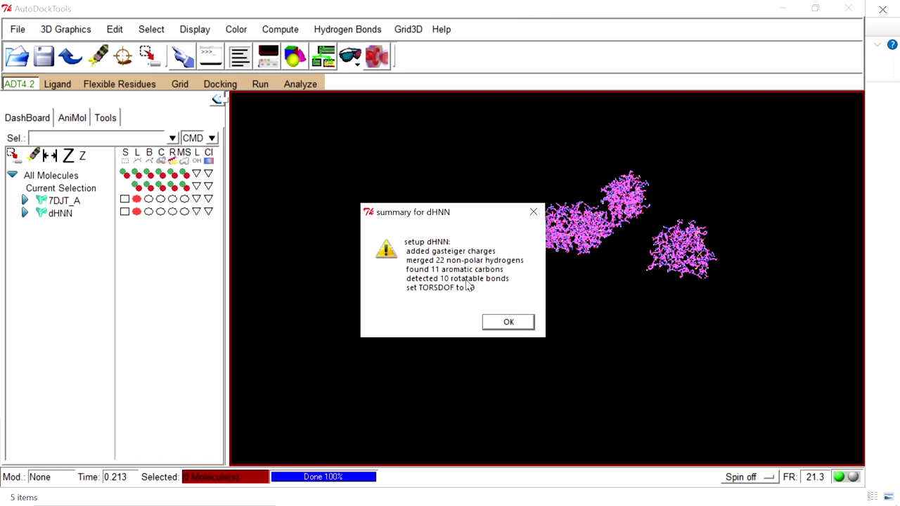
pyautogui.click(508, 323)
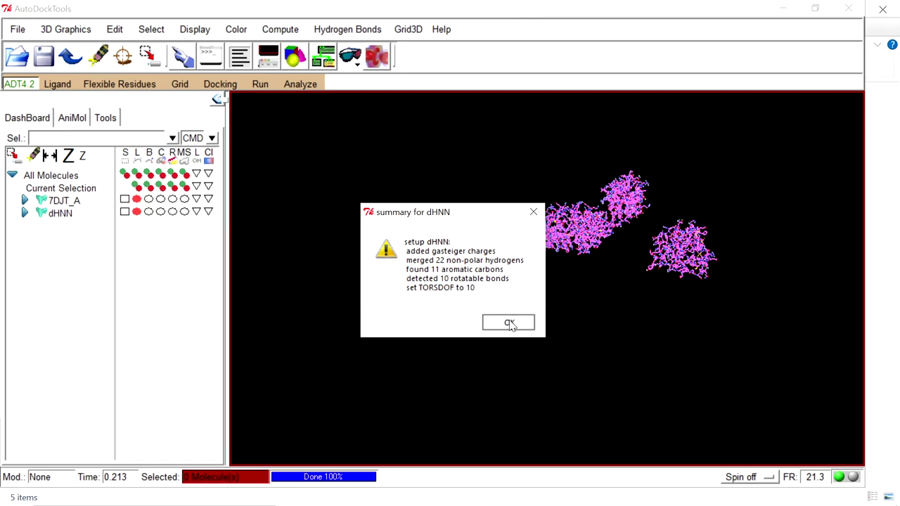
# Save the prepared ligand as dHNN.pdbqt in the Human_SARM1 folder.
pyautogui.click(57, 84)
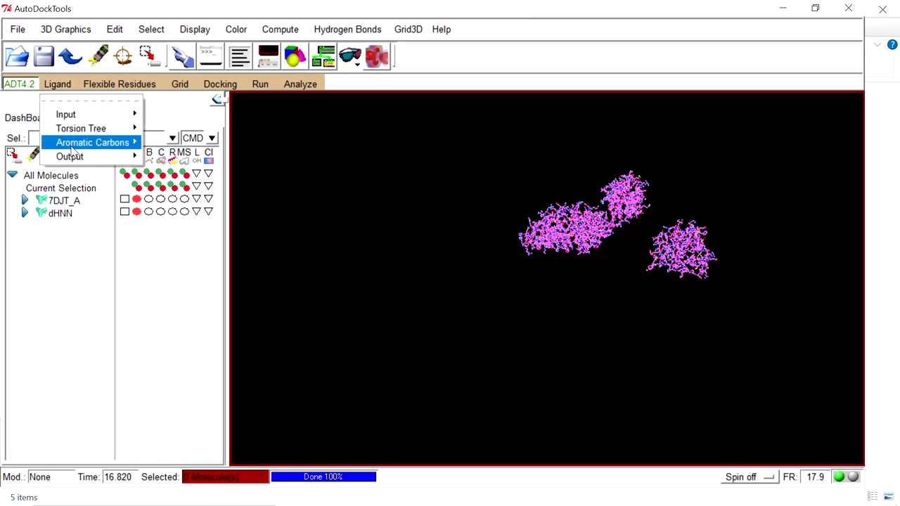
pyautogui.moveTo(74, 156)
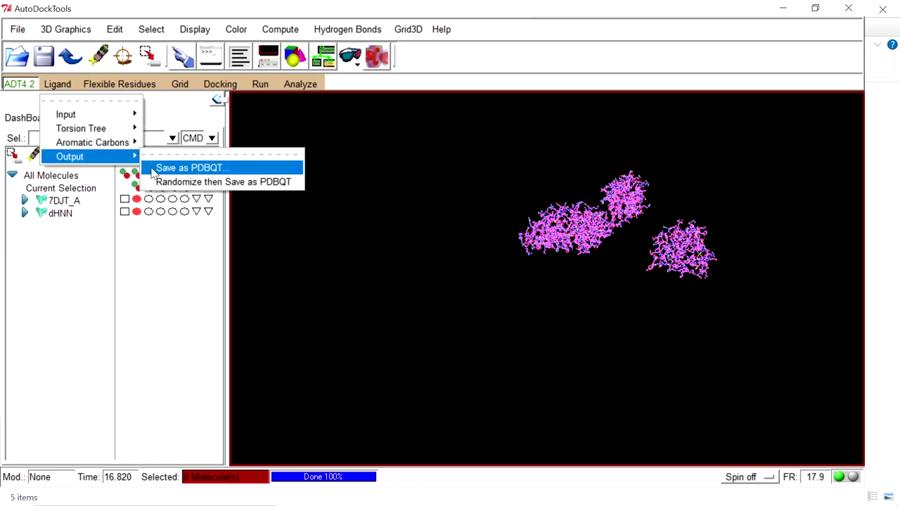
pyautogui.click(168, 167)
pyautogui.click(175, 281)
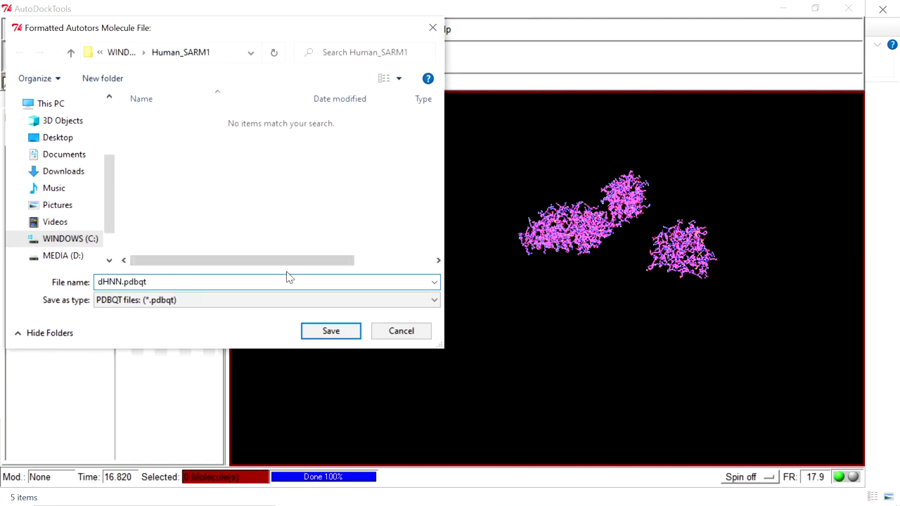
pyautogui.click(313, 336)
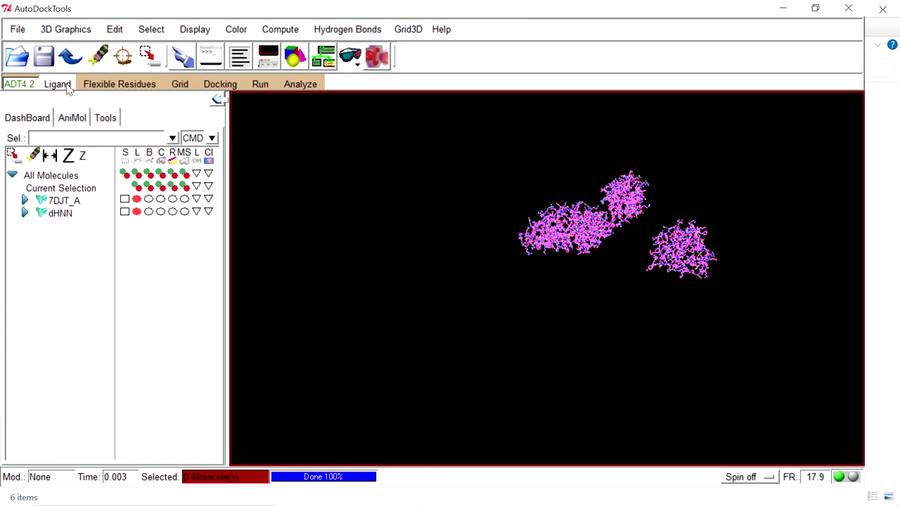
# Open the grid box options and set the grid spacing to 1.000 angstrom.
pyautogui.click(180, 84)
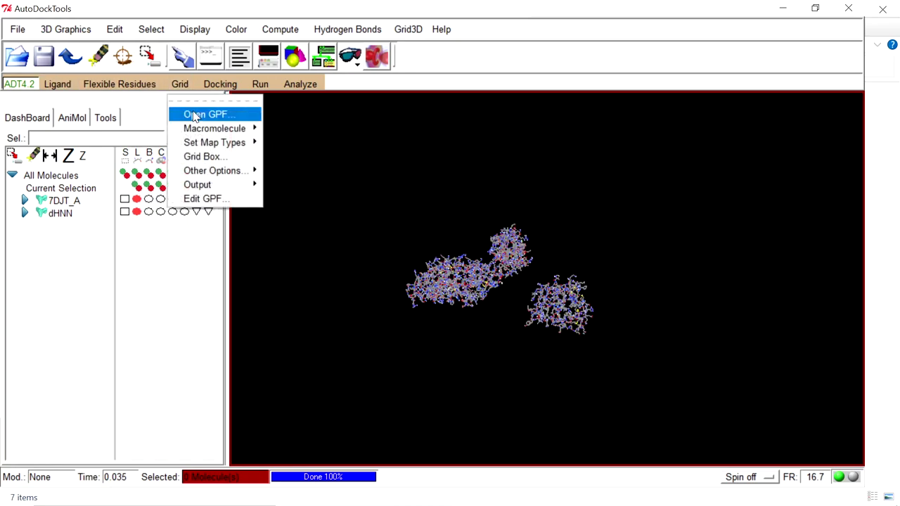
pyautogui.click(232, 161)
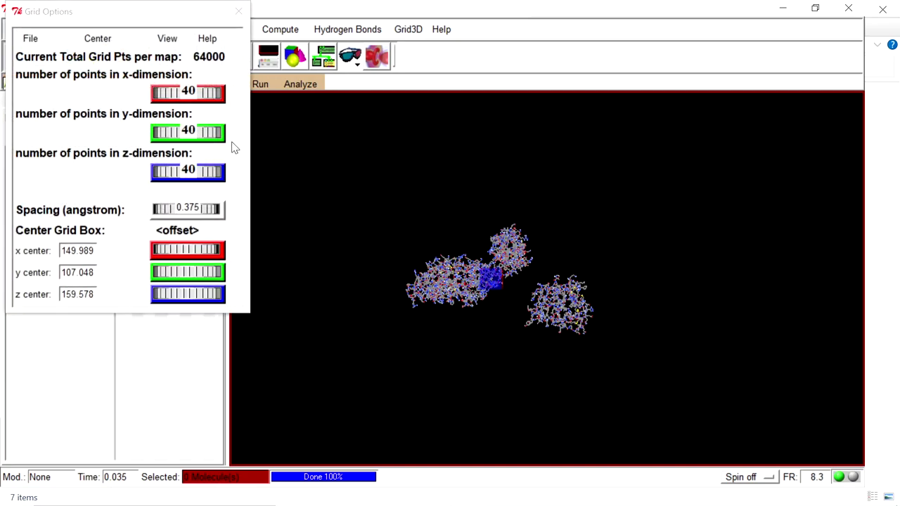
pyautogui.moveTo(180, 208); pyautogui.dragTo(265, 212)
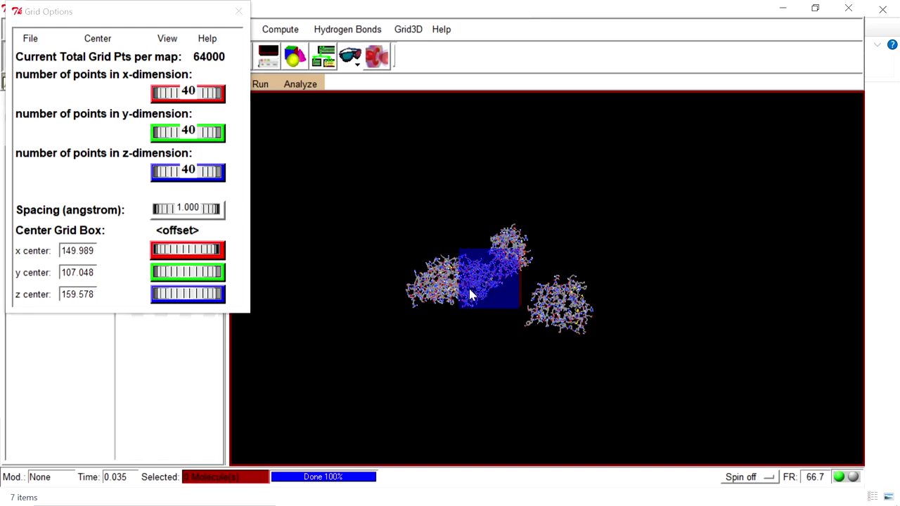
# Enlarge the grid box to 126 points in x and 78 points in y, and offset its x center by 6.250.
pyautogui.scroll(5, 468, 294)
pyautogui.moveTo(469, 289); pyautogui.dragTo(508, 291, button='middle')
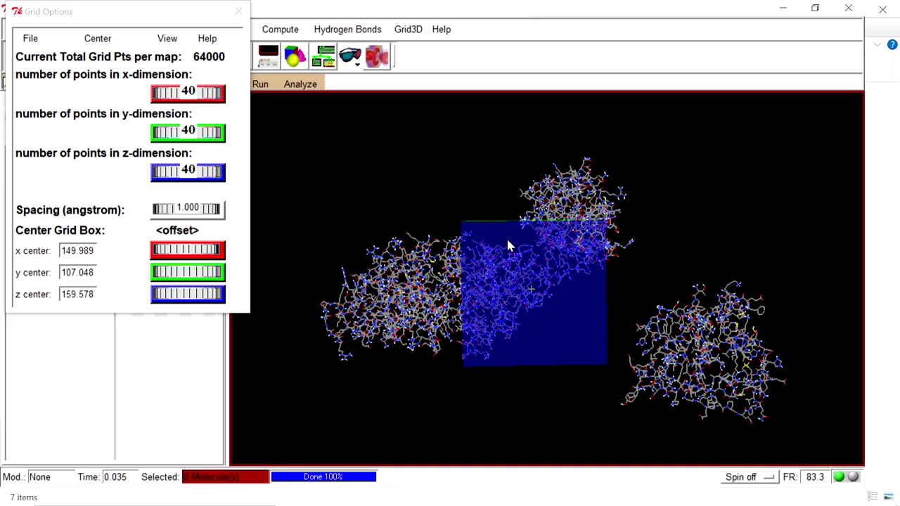
pyautogui.moveTo(189, 91); pyautogui.dragTo(232, 116)
pyautogui.moveTo(184, 132); pyautogui.dragTo(207, 132)
pyautogui.moveTo(182, 251); pyautogui.dragTo(204, 251)
pyautogui.scroll(-3, 402, 256)
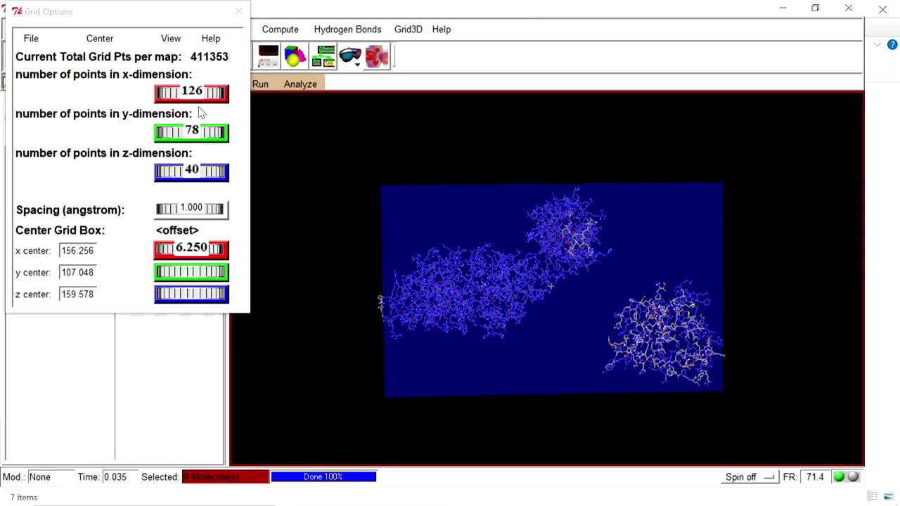
# Set the grid box to 80 points in z and adjust the x center offset to 4.500 to enclose the protein.
pyautogui.moveTo(370, 245); pyautogui.dragTo(462, 311, button='middle')
pyautogui.moveTo(184, 171); pyautogui.dragTo(211, 171)
pyautogui.moveTo(309, 303); pyautogui.dragTo(462, 325)
pyautogui.moveTo(204, 93)
pyautogui.mouseDown()
pyautogui.moveTo(184, 93)
pyautogui.moveTo(207, 95)
pyautogui.mouseUp()
pyautogui.moveTo(204, 251); pyautogui.dragTo(186, 250)
pyautogui.click(190, 93)
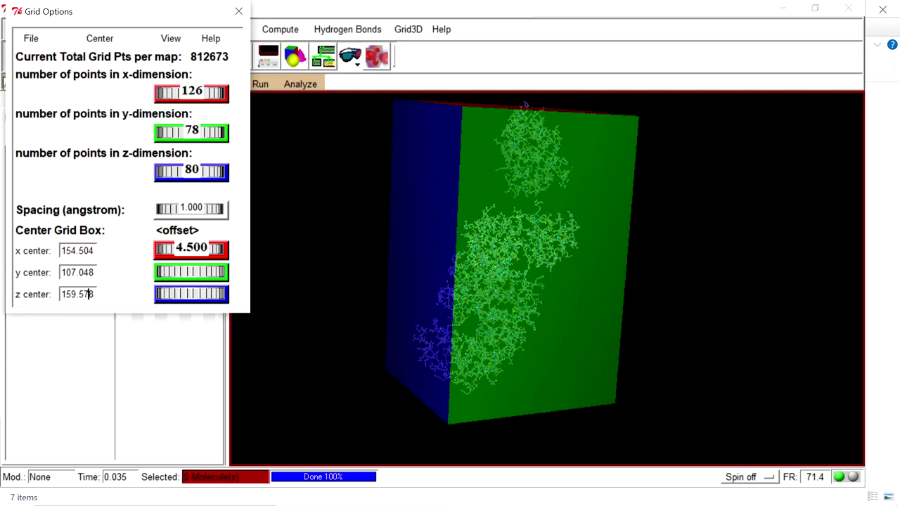
# Move the Grid Options window aside, minimize AutoDockTools, and open config.txt from the Human_SARM1 folder in Notepad++ at its receptor and ligand lines.
pyautogui.moveTo(51, 19); pyautogui.dragTo(105, 39)
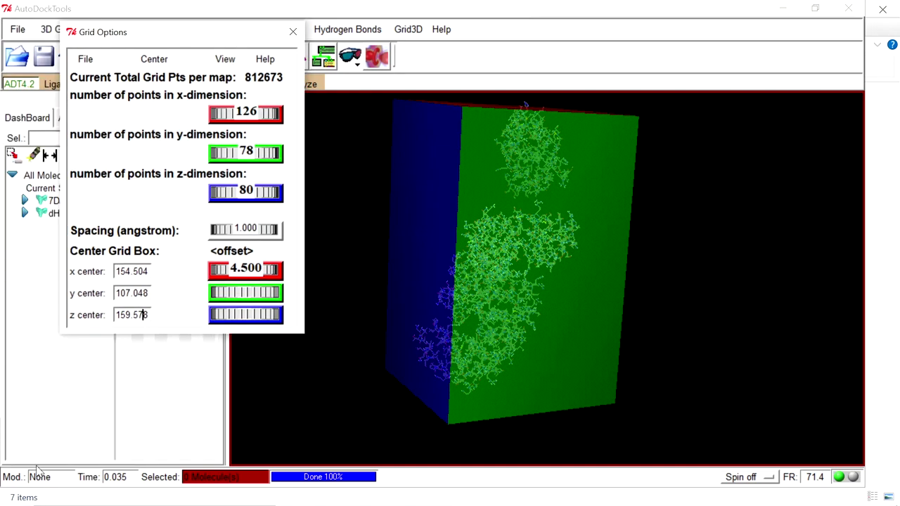
pyautogui.click(785, 8)
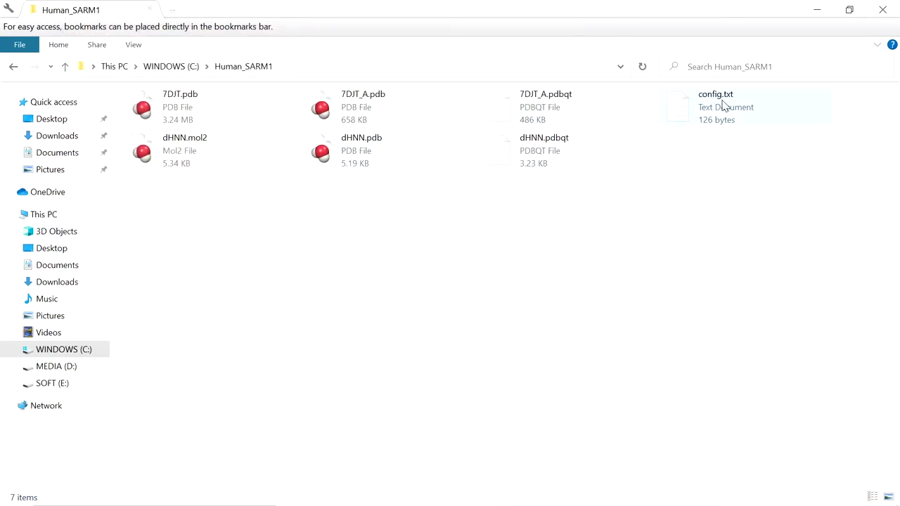
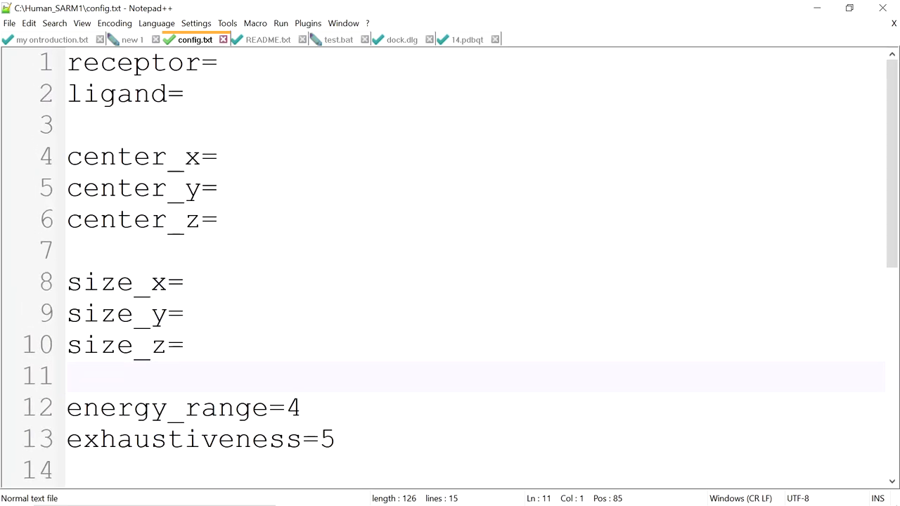
pyautogui.click(220, 63)
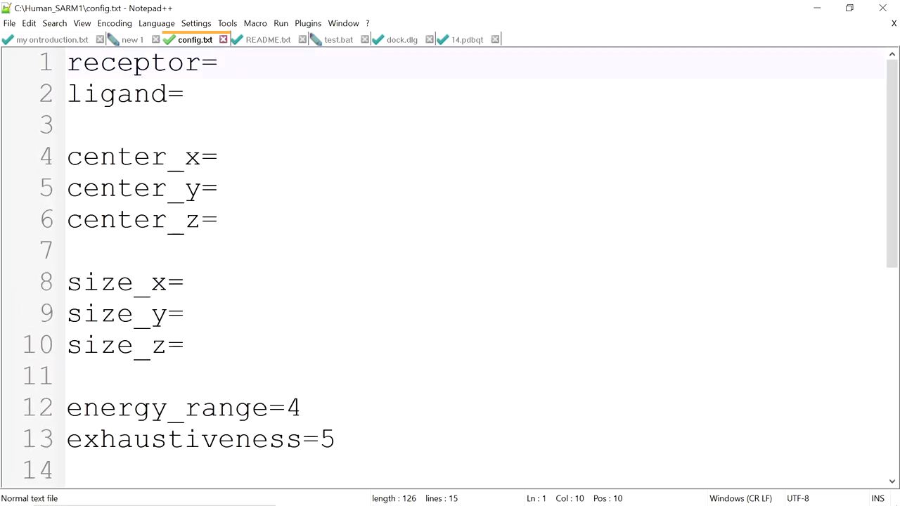
pyautogui.click(185, 93)
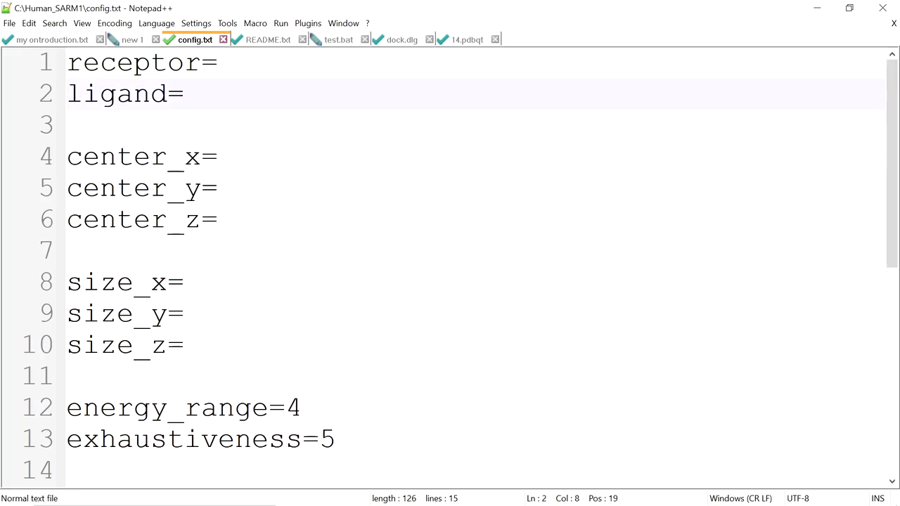
# Check the receptor and ligand PDBQT file names in the Human_SARM1 folder and return to config.txt in Notepad++.
pyautogui.click(220, 63)
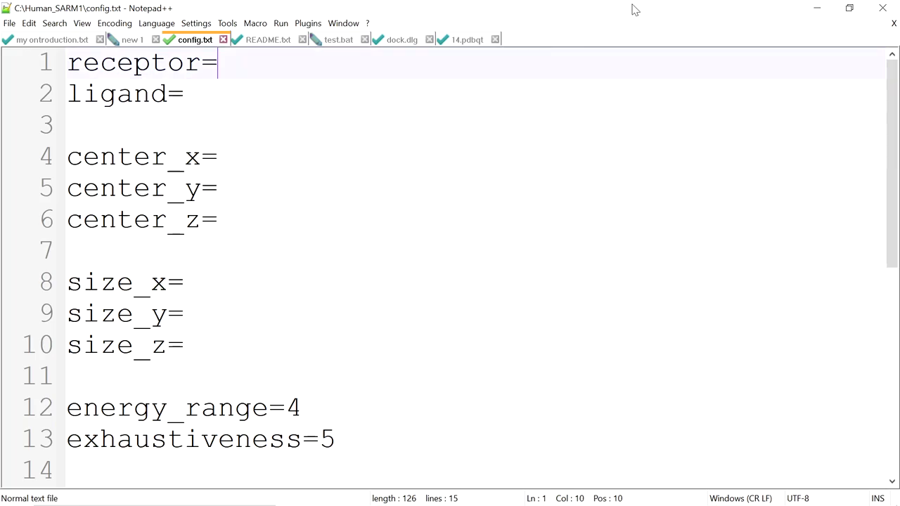
pyautogui.click(817, 8)
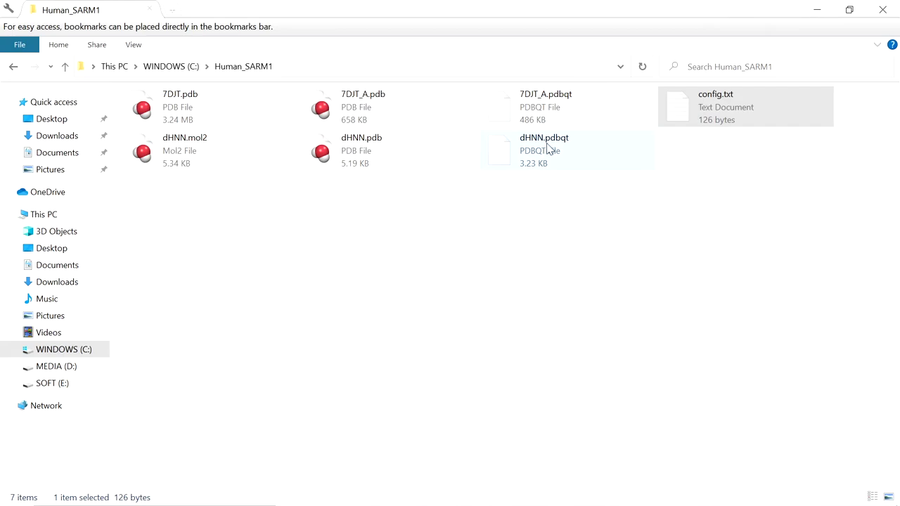
pyautogui.click(576, 103)
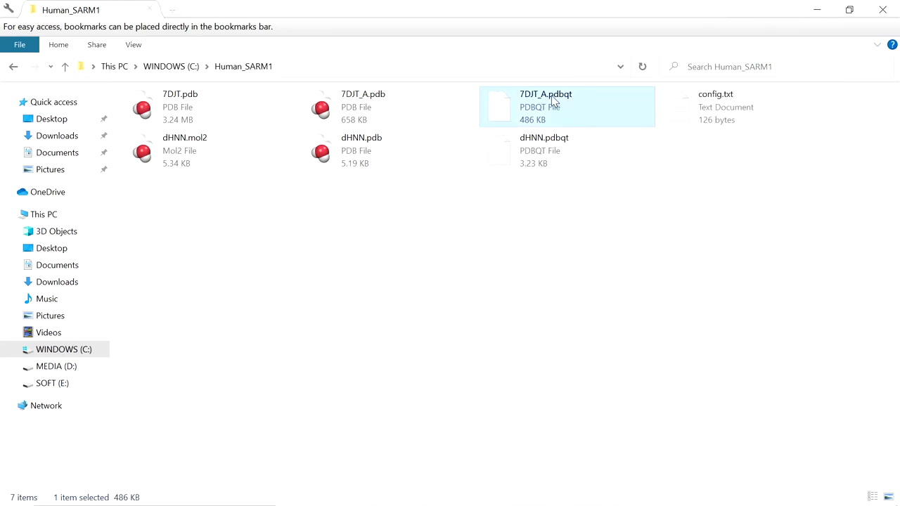
pyautogui.click(549, 151)
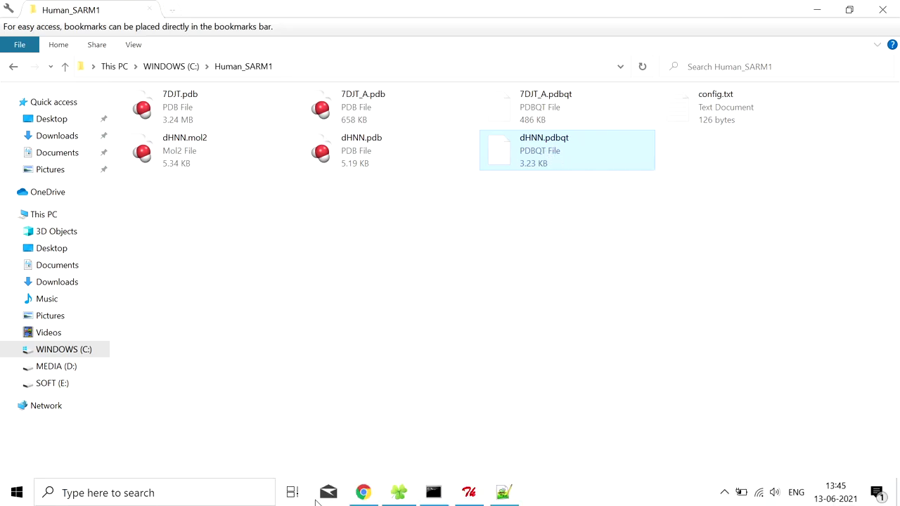
pyautogui.click(506, 493)
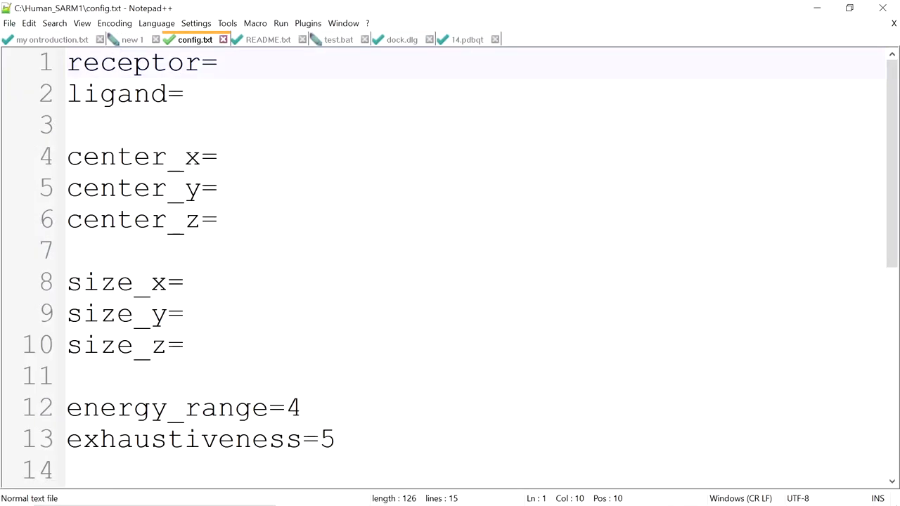
# Review the ligand, center, size, energy_range and exhaustiveness lines of config.txt, ending at the receptor line.
pyautogui.press('Down')
pyautogui.press('Up')
pyautogui.press('Down')
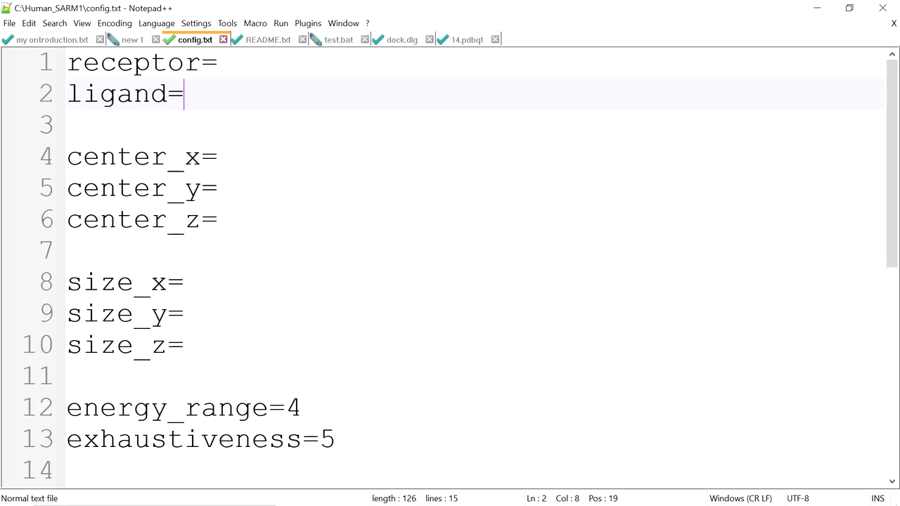
pyautogui.press('Down')
pyautogui.press('Down')
pyautogui.press('Down')
pyautogui.press('Down')
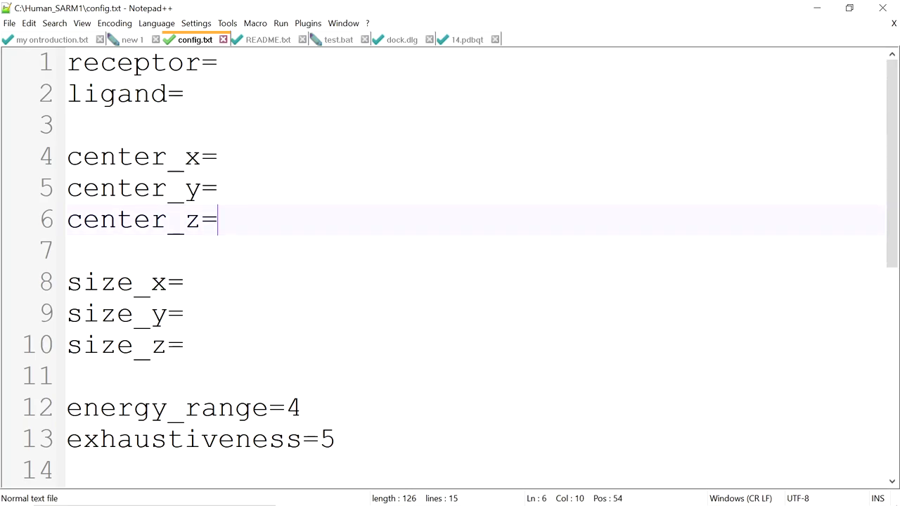
pyautogui.press('Down')
pyautogui.press('Down')
pyautogui.click(301, 408)
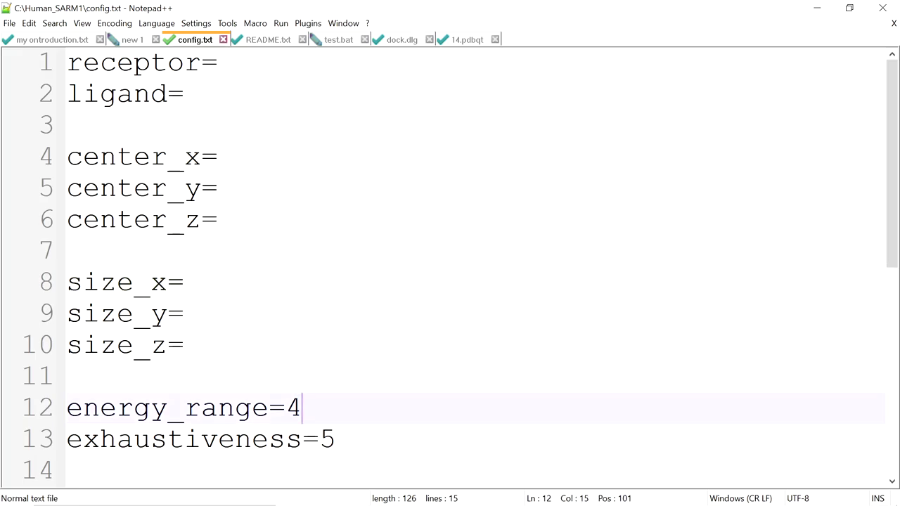
pyautogui.click(336, 439)
pyautogui.click(301, 408)
pyautogui.click(336, 439)
pyautogui.click(218, 63)
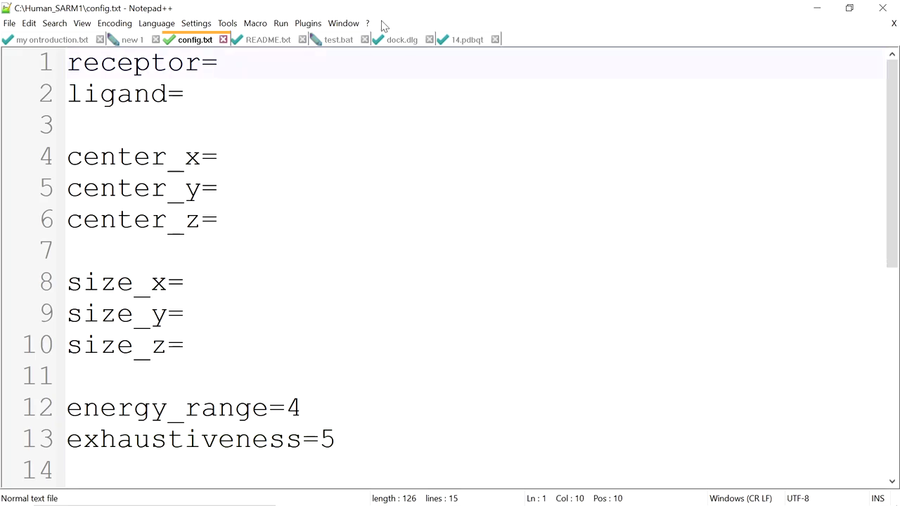
# Show config.txt in a smaller window with reduced text below the folder's file list, and set receptor to 7DJT_A.pdbqt.
pyautogui.moveTo(383, 8); pyautogui.dragTo(361, 196)
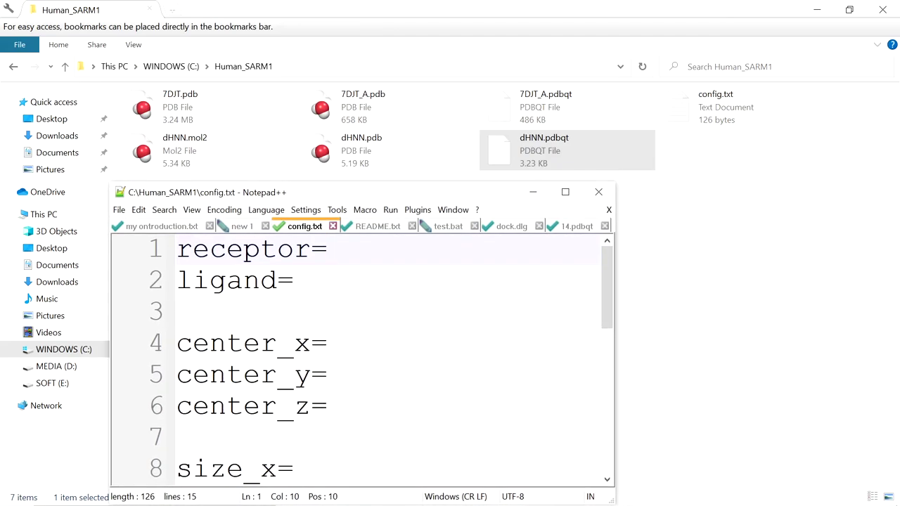
pyautogui.hotkey('ctrl', '-')
pyautogui.hotkey('ctrl', '-')
pyautogui.hotkey('ctrl', '-')
pyautogui.hotkey('ctrl', '-')
pyautogui.hotkey('ctrl', '-')
pyautogui.hotkey('ctrl', '-')
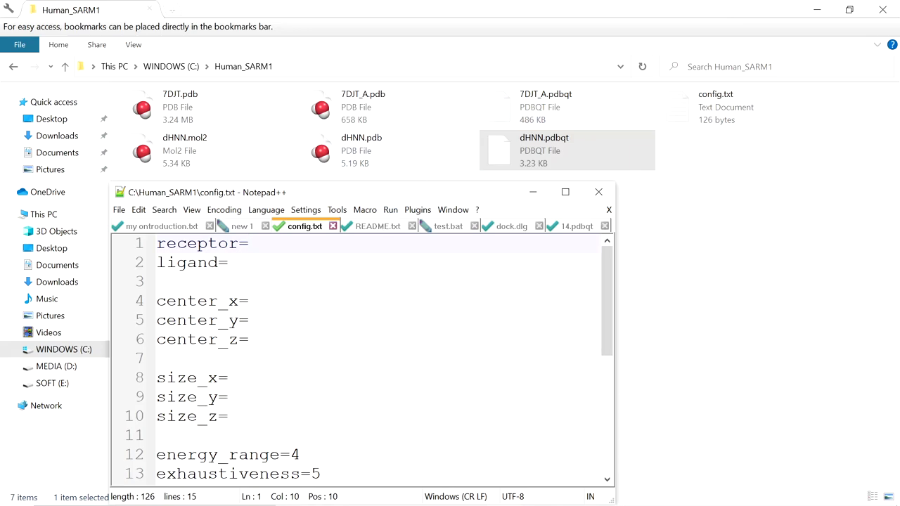
pyautogui.write('7D')
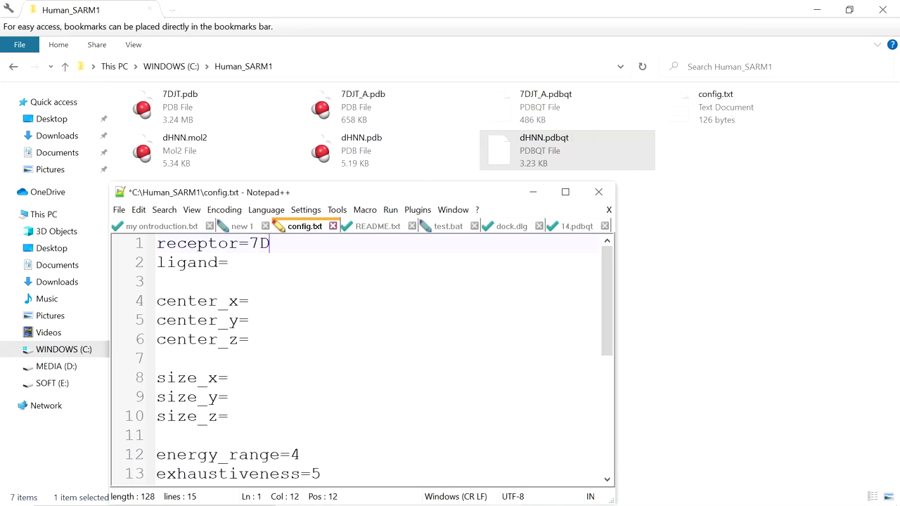
pyautogui.write('JT_A.pdbqt')
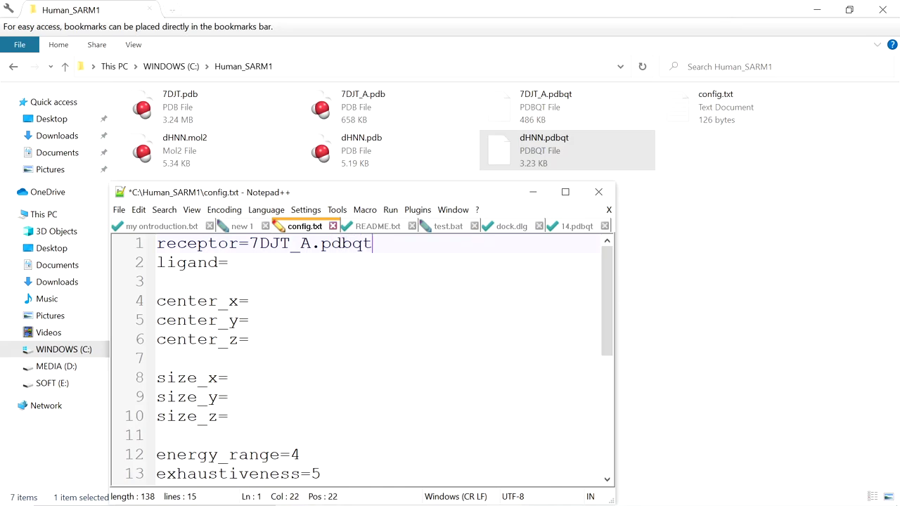
# Set the ligand in config.txt to dHNN.pdbqt.
pyautogui.click(227, 262)
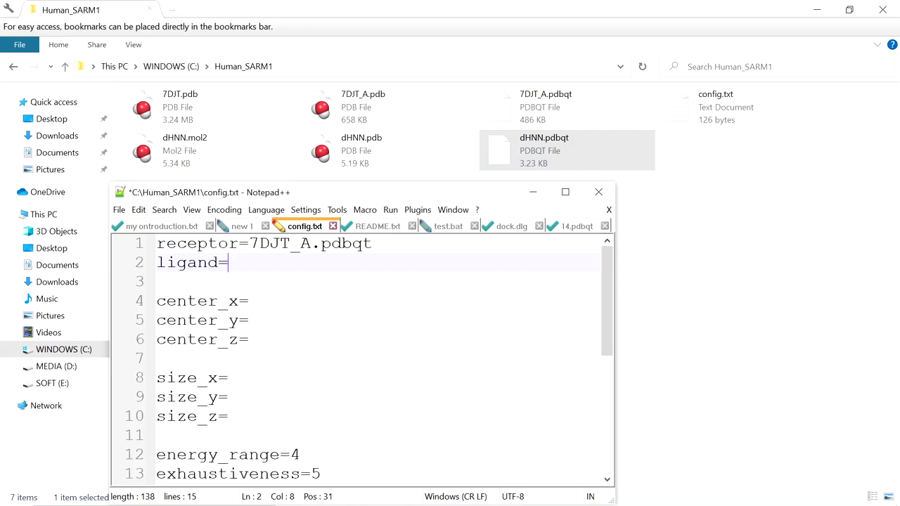
pyautogui.write('dHNN')
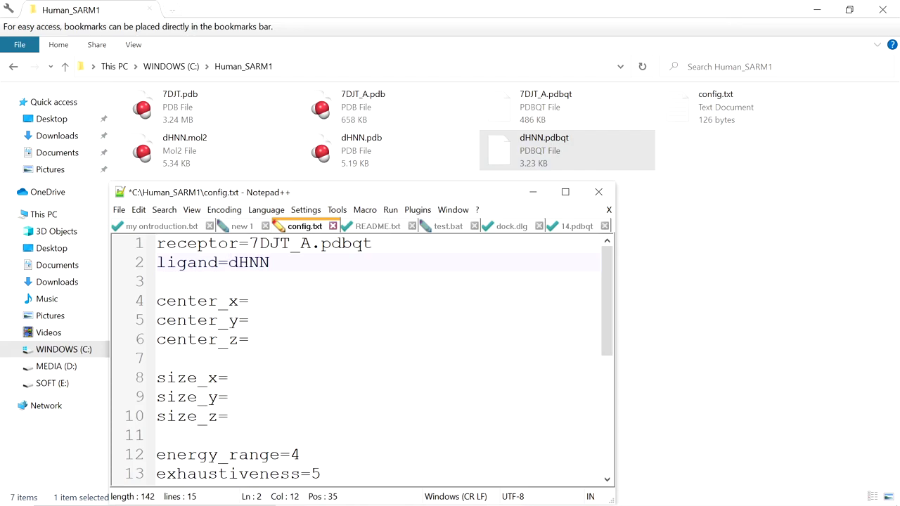
pyautogui.write('.p')
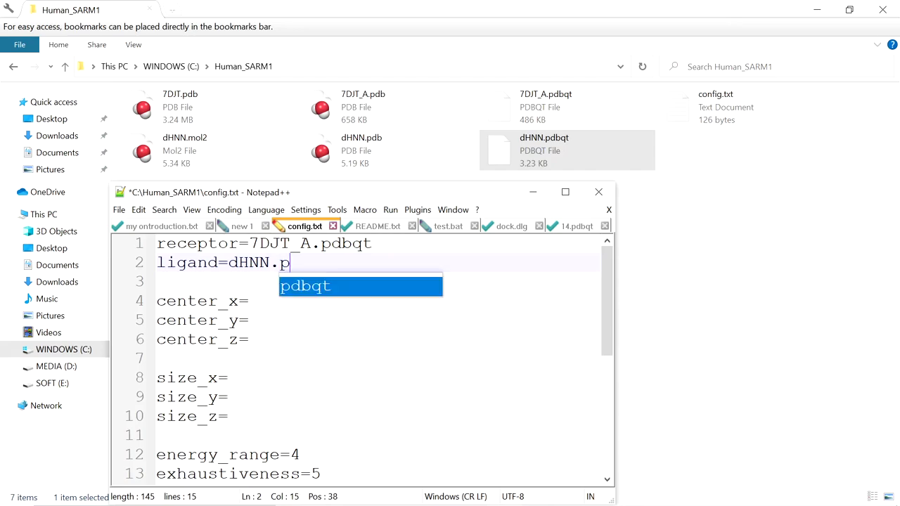
pyautogui.write('dbqt')
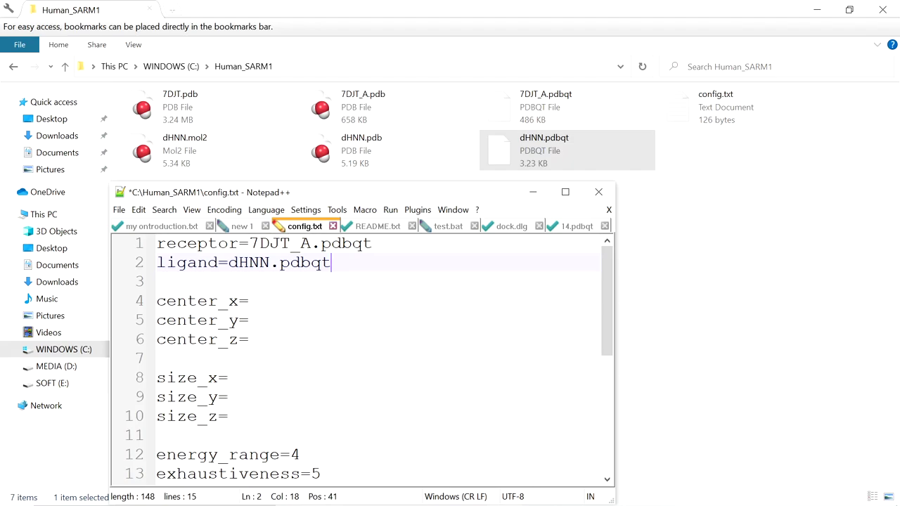
# Arrange config.txt beside the AutoDockTools Grid Options window and set center_x to 154.504.
pyautogui.click(250, 301)
pyautogui.scroll(-1, 362, 359)
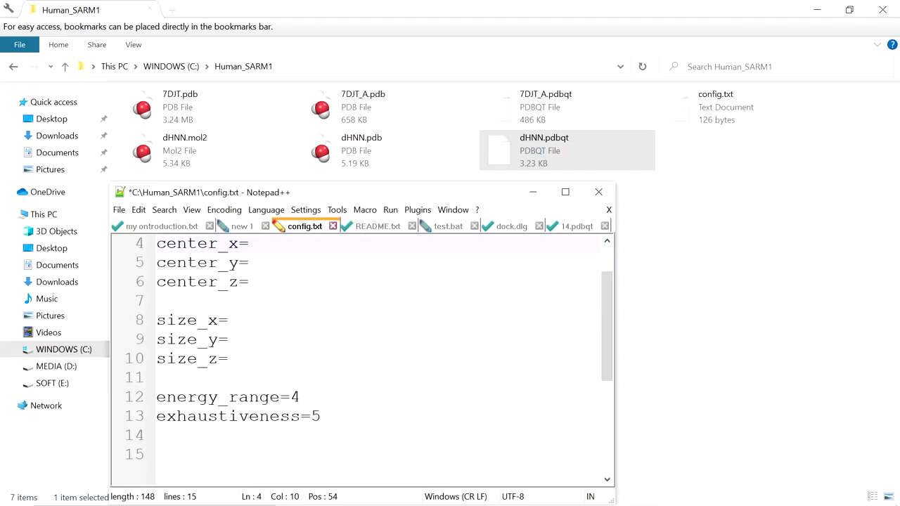
pyautogui.click(228, 320)
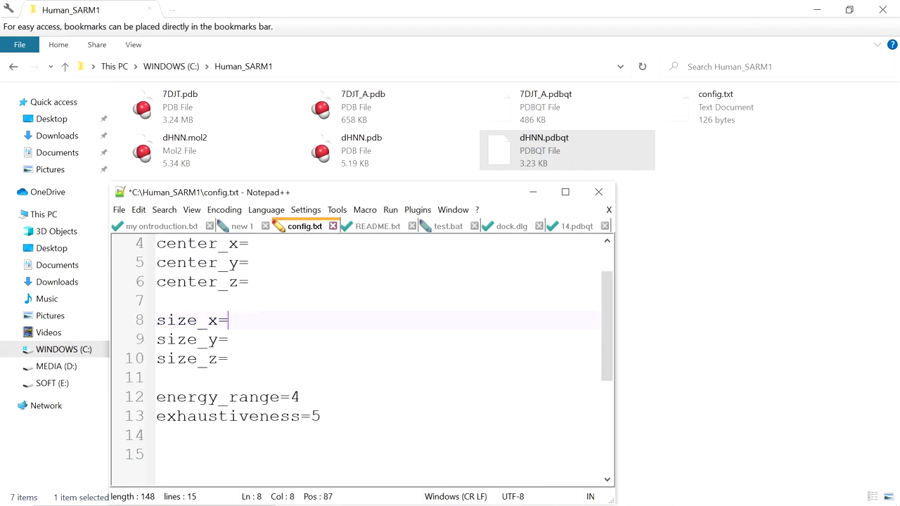
pyautogui.click(250, 243)
pyautogui.scroll(1, 362, 359)
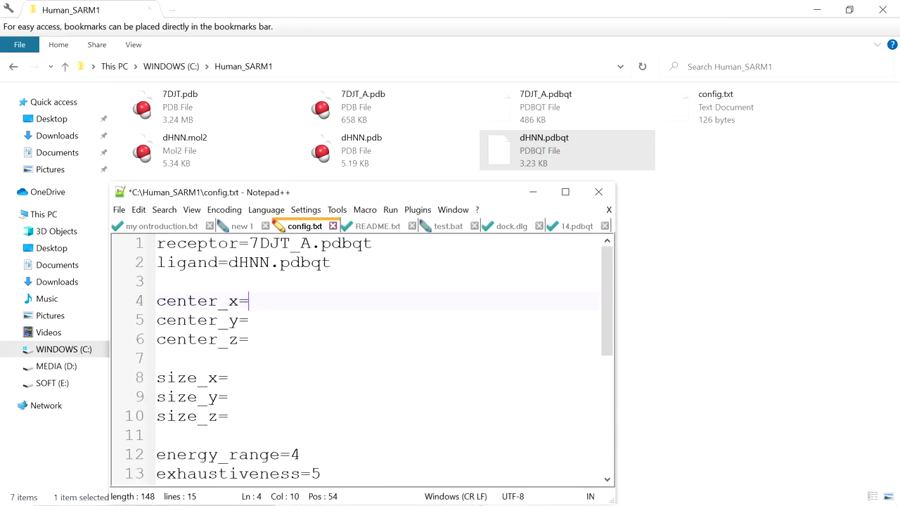
pyautogui.click(484, 498)
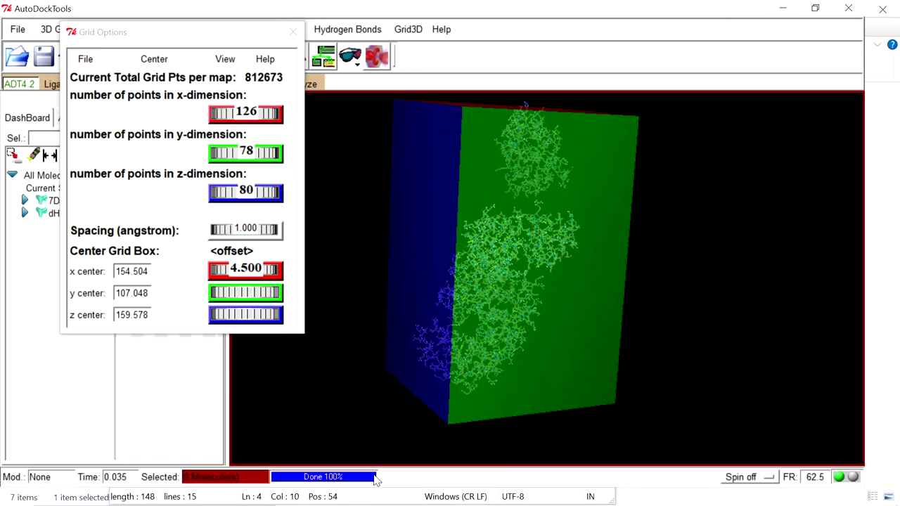
pyautogui.click(503, 492)
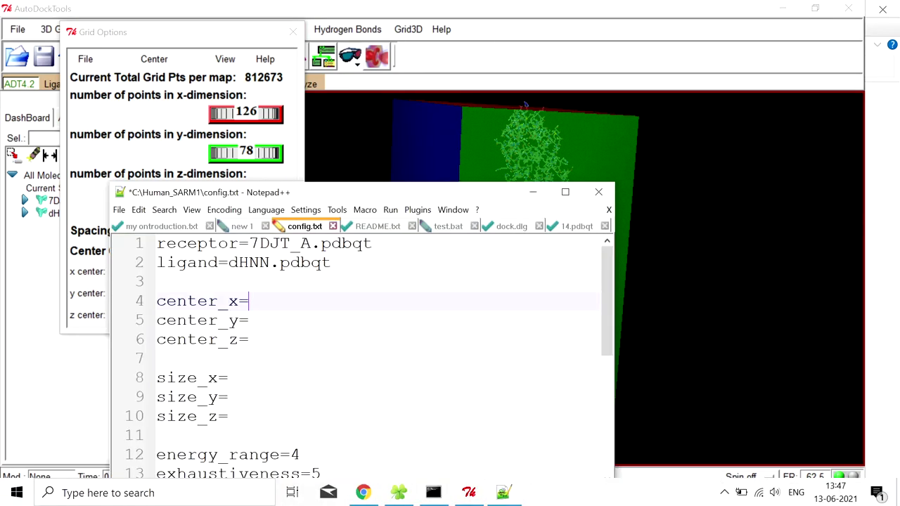
pyautogui.moveTo(306, 184); pyautogui.dragTo(530, 46)
pyautogui.write('154.504')
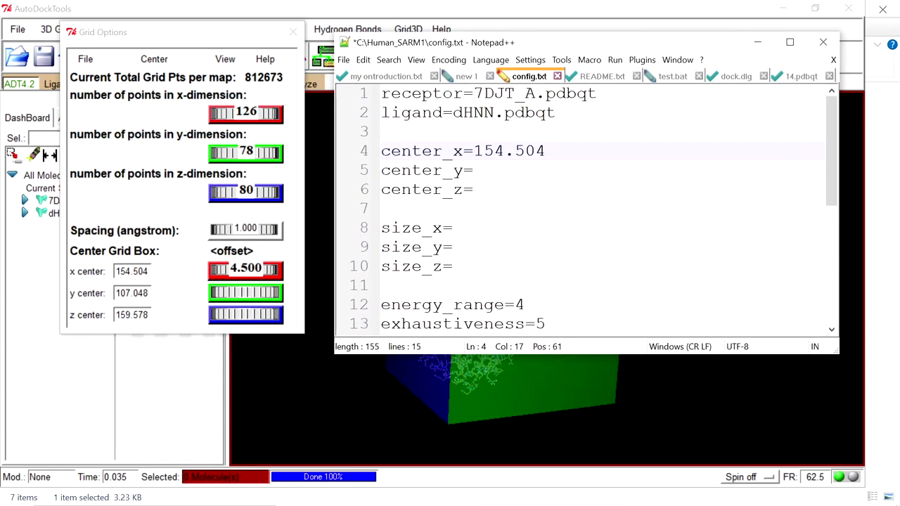
# Set center_y to 107.048 and center_z to 159.578 in config.txt.
pyautogui.click(474, 170)
pyautogui.write('107.048')
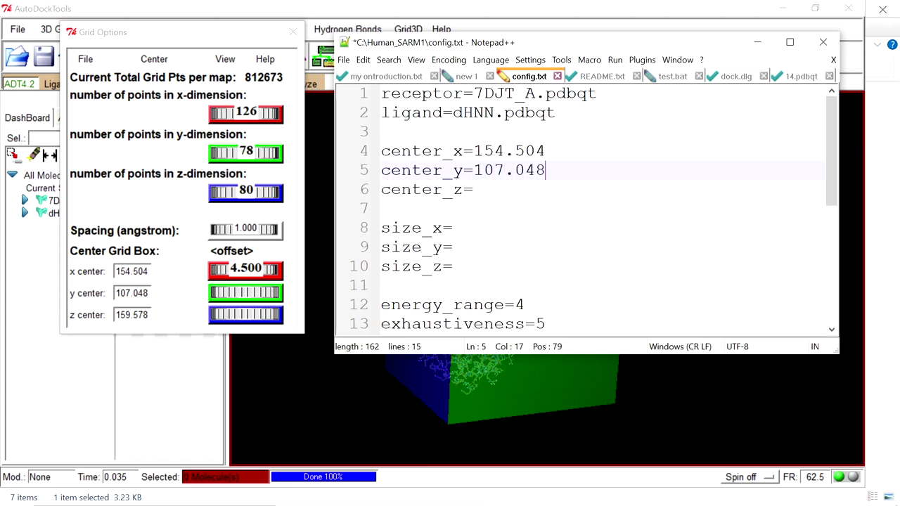
pyautogui.click(474, 189)
pyautogui.write('159.578')
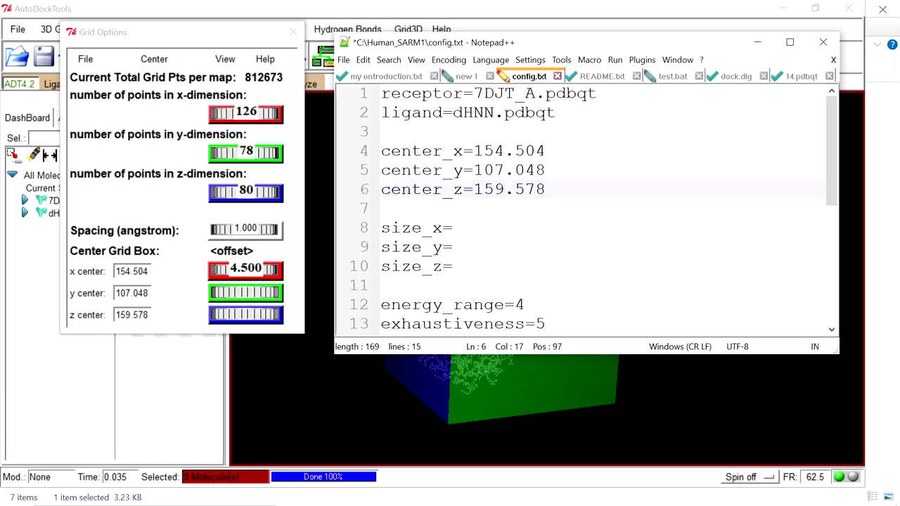
# Set size_x to 126, size_y to 78 and size_z to 80 in config.txt.
pyautogui.press('Down')
pyautogui.press('Down')
pyautogui.write('126')
pyautogui.press('Down')
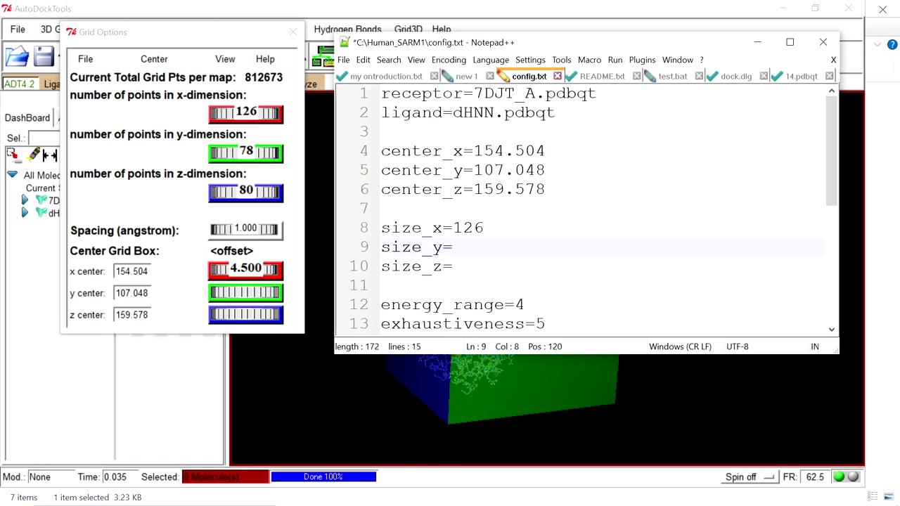
pyautogui.write('78')
pyautogui.press('Down')
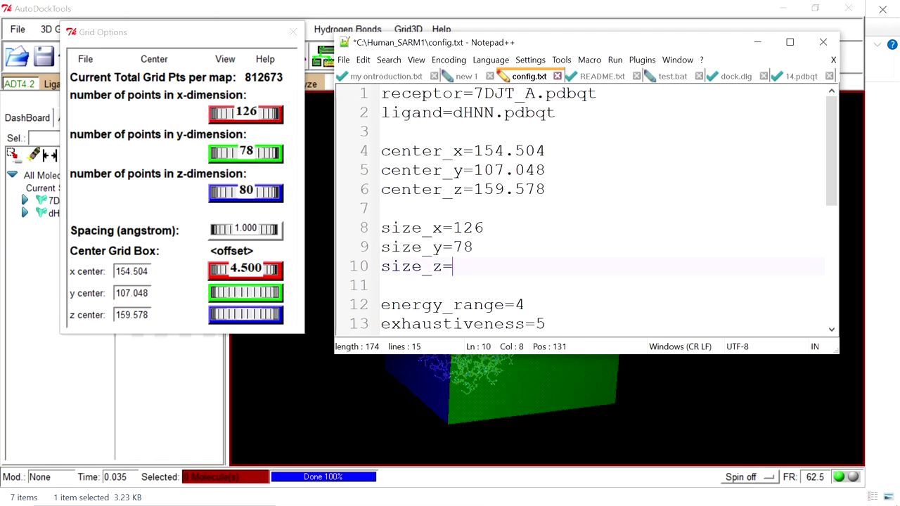
pyautogui.write('80')
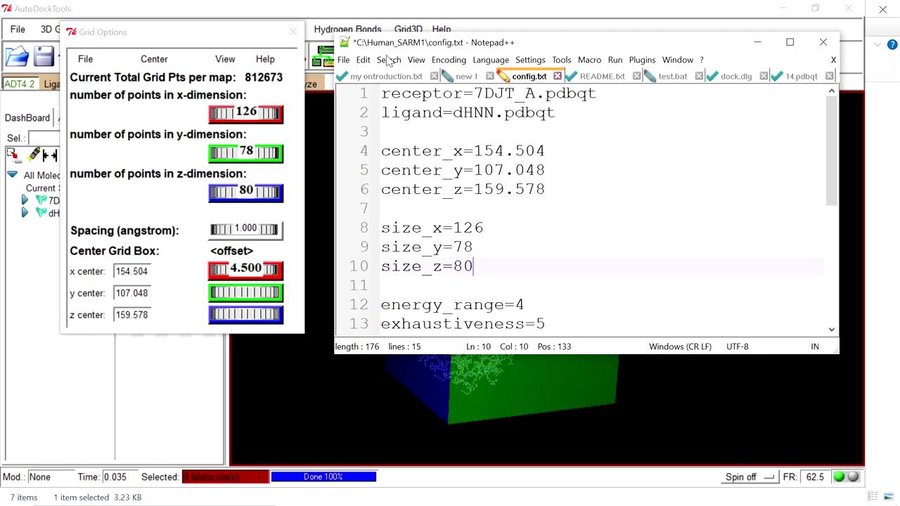
# Save config.txt, and close both Notepad++ and the Grid Options window in AutoDockTools.
pyautogui.click(345, 60)
pyautogui.click(380, 117)
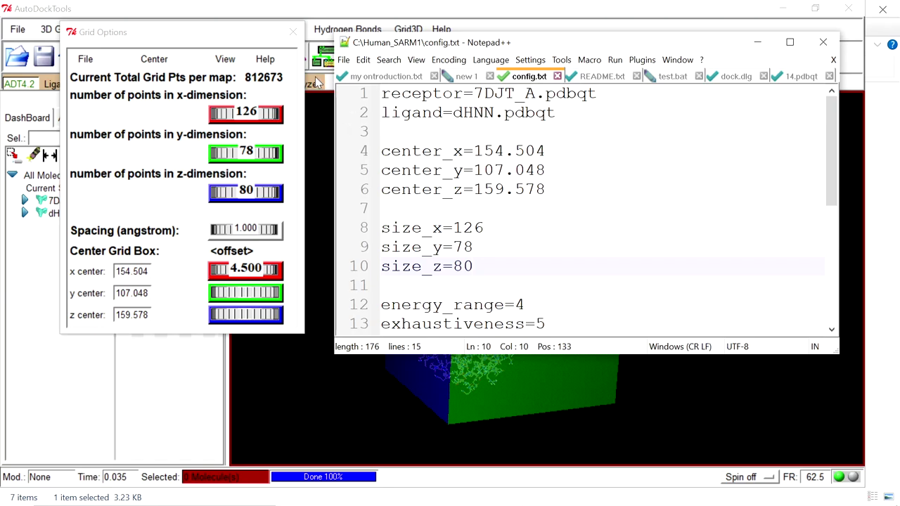
pyautogui.click(823, 42)
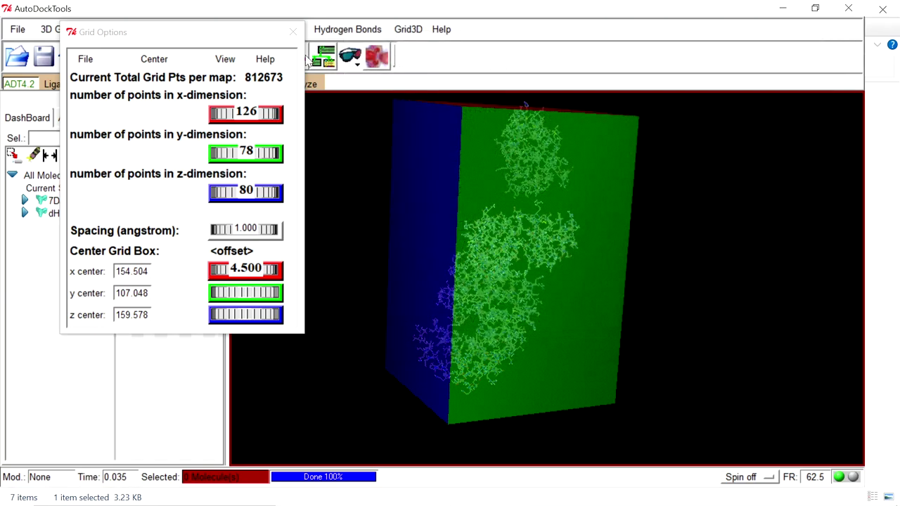
pyautogui.click(294, 32)
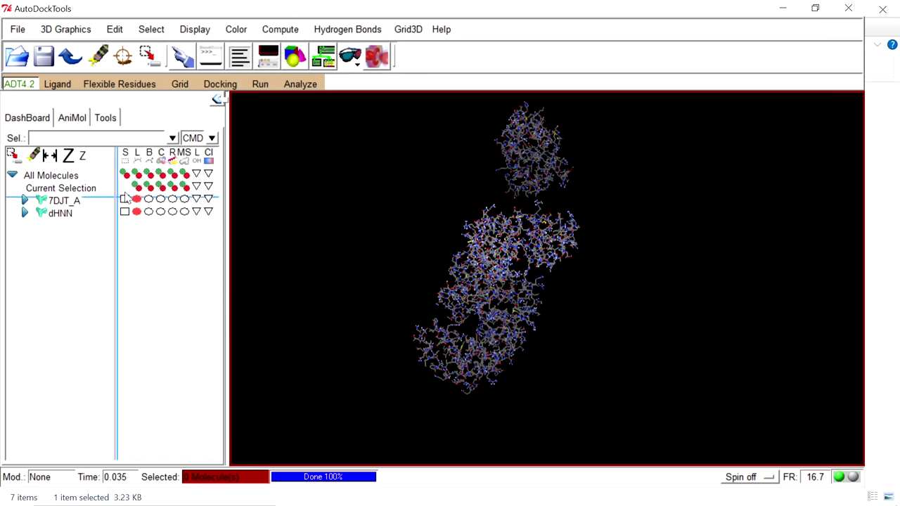
pyautogui.moveTo(393, 355); pyautogui.dragTo(338, 239)
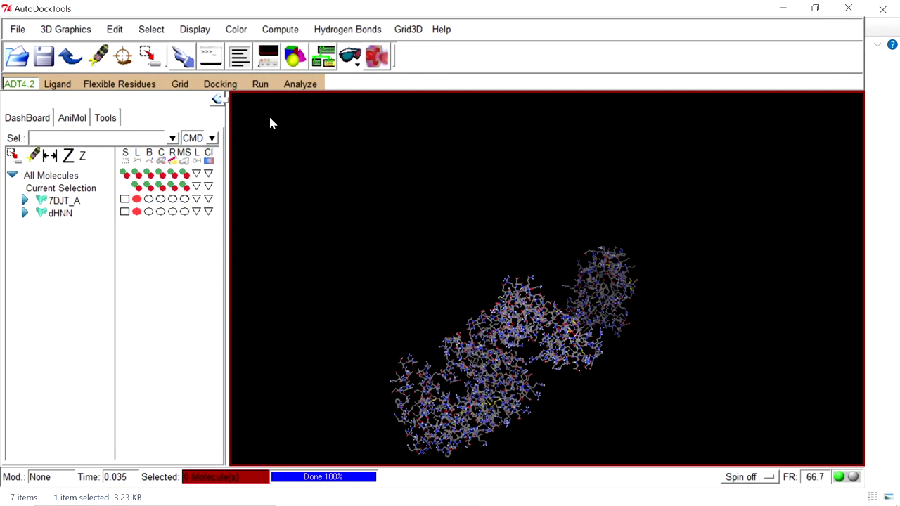
# Open the AutoDock Vina run setup and choose config.txt from the Human_SARM1 folder as its configuration file.
pyautogui.click(260, 84)
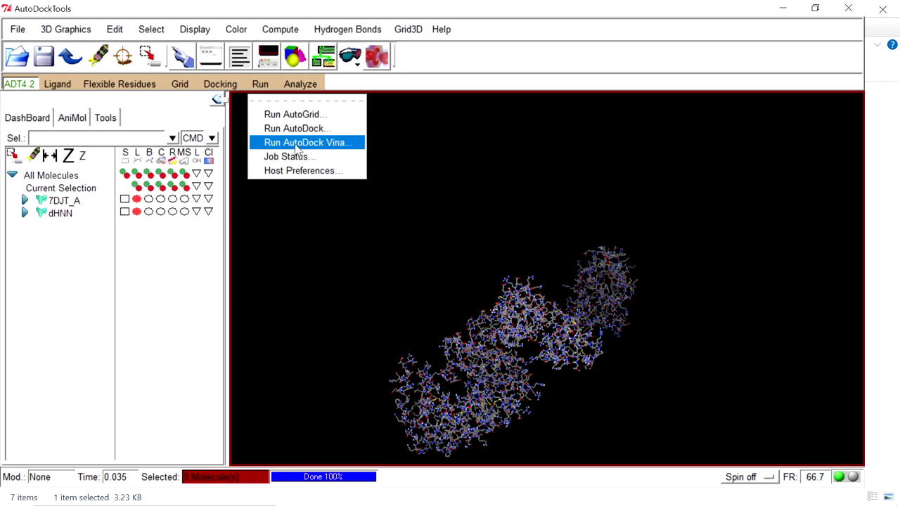
pyautogui.click(352, 144)
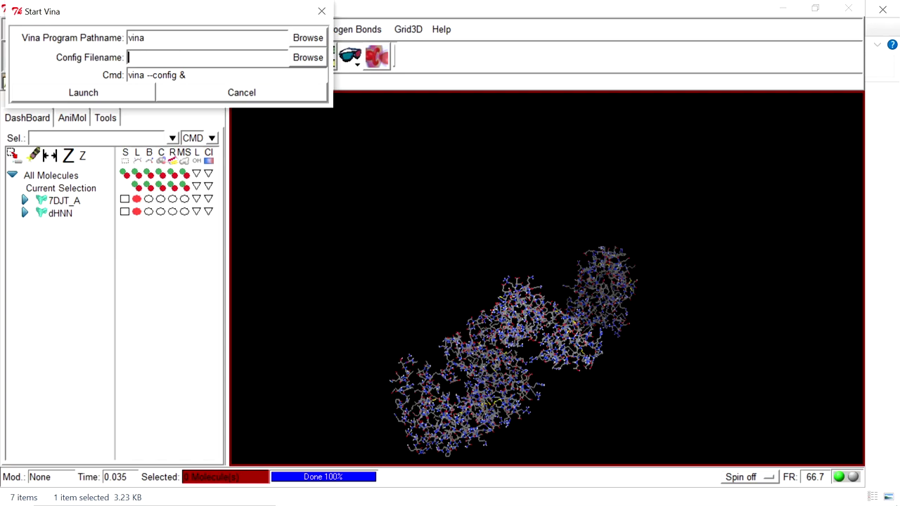
pyautogui.click(300, 60)
pyautogui.click(168, 125)
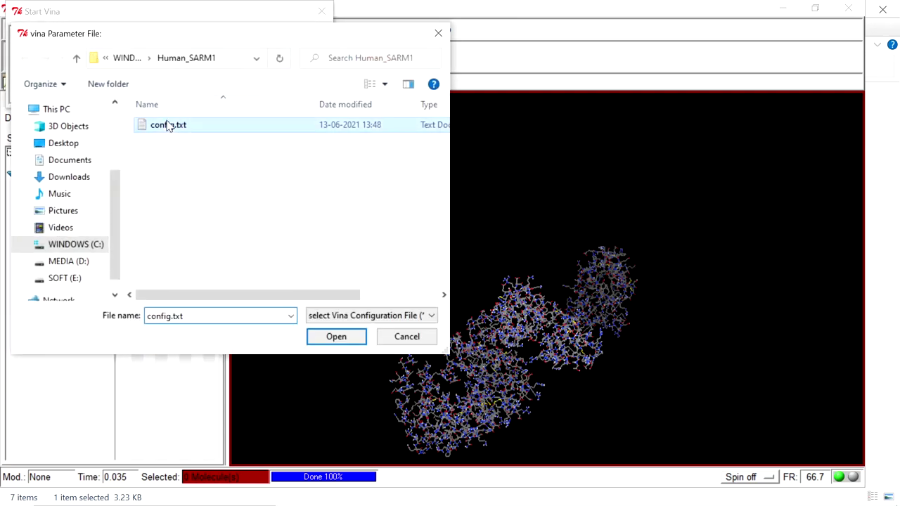
pyautogui.click(336, 338)
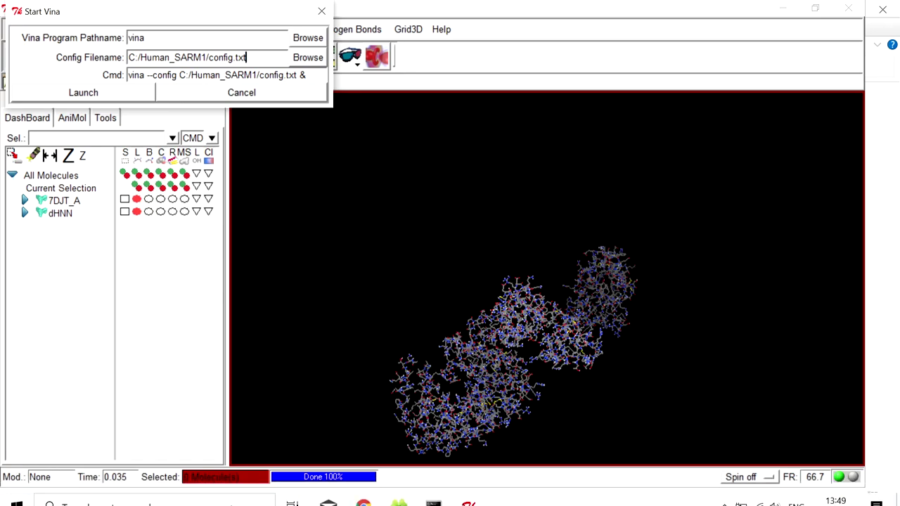
# Place the AutoDockTools-1.5.6 console clear of the Start Vina dialog and launch the docking run.
pyautogui.click(443, 496)
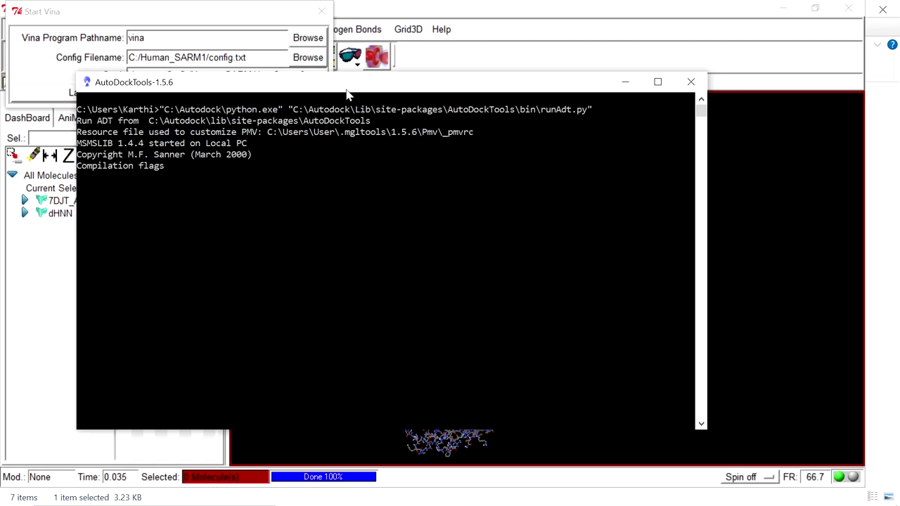
pyautogui.moveTo(283, 85); pyautogui.dragTo(336, 133)
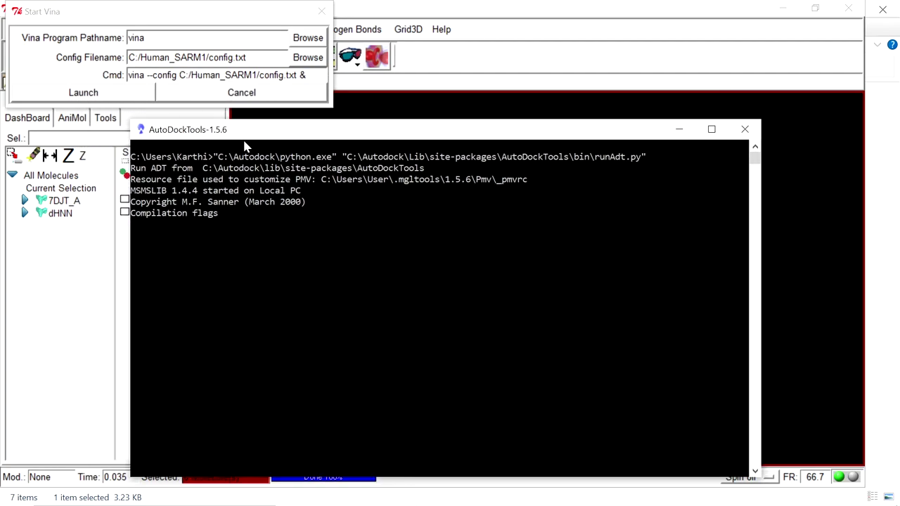
pyautogui.moveTo(255, 131); pyautogui.dragTo(305, 113)
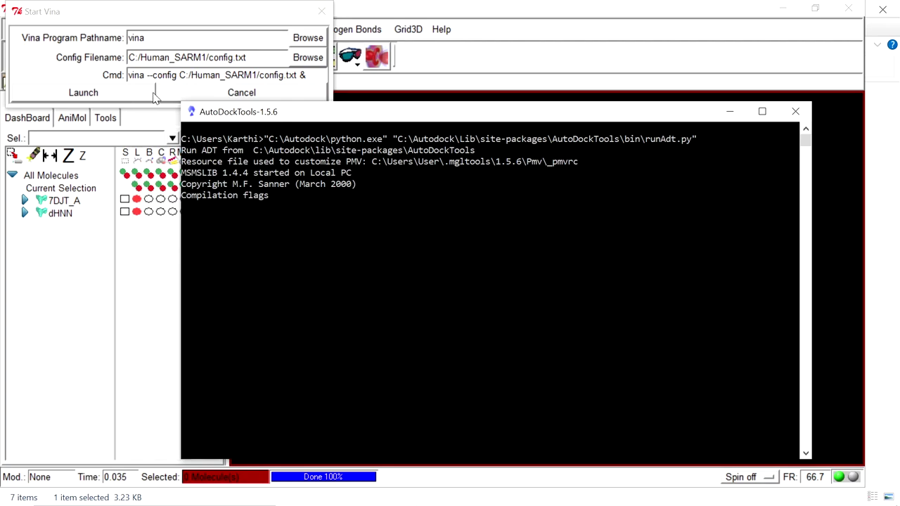
pyautogui.moveTo(383, 121); pyautogui.dragTo(415, 128)
pyautogui.click(71, 120)
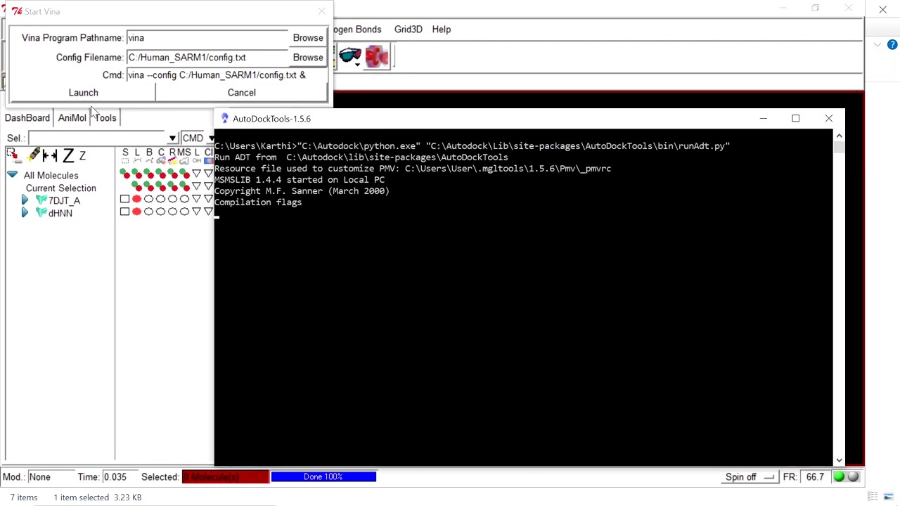
pyautogui.click(89, 98)
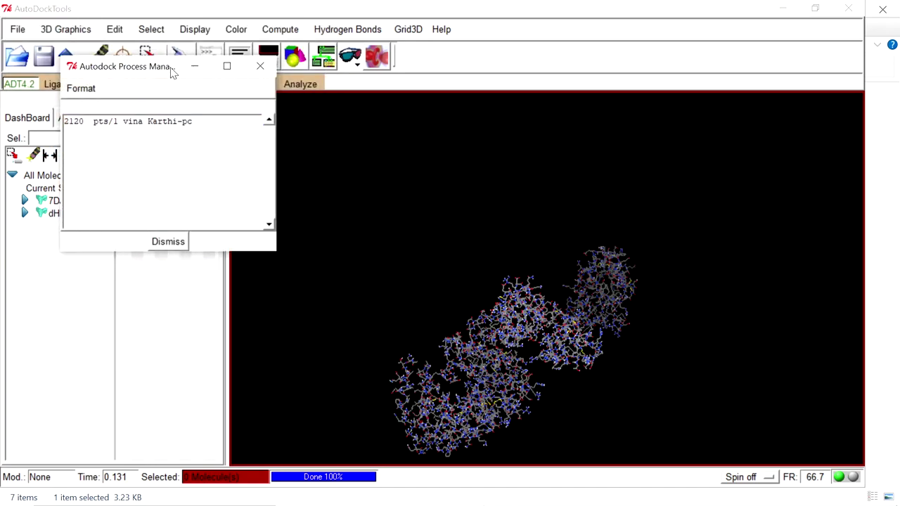
# Arrange the AutoDockTools-1.5.6 console beside the Autodock Process Manager window to follow the Vina output.
pyautogui.moveTo(153, 71); pyautogui.dragTo(256, 117)
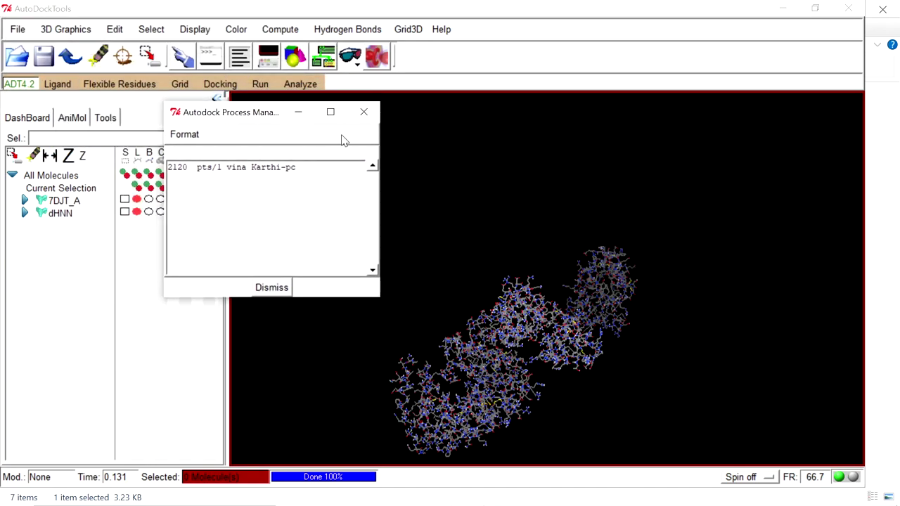
pyautogui.click(354, 167)
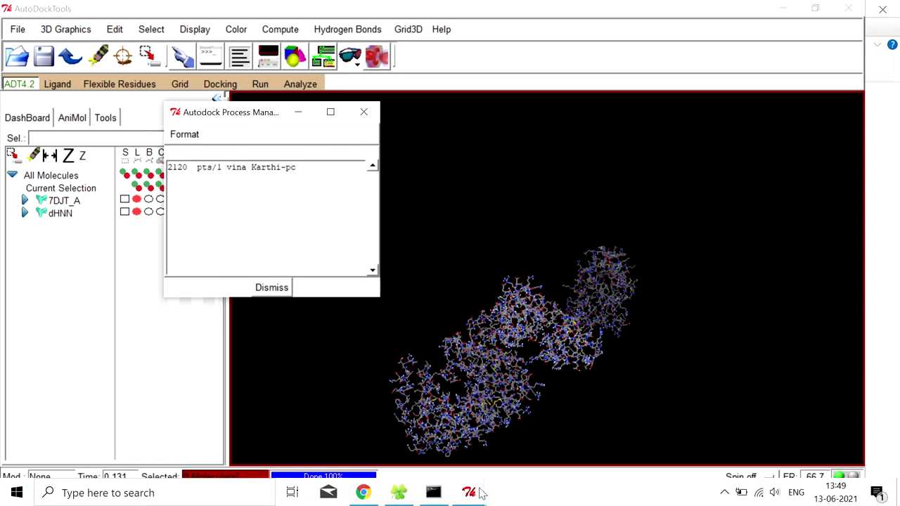
pyautogui.click(433, 498)
pyautogui.moveTo(387, 120); pyautogui.dragTo(532, 65)
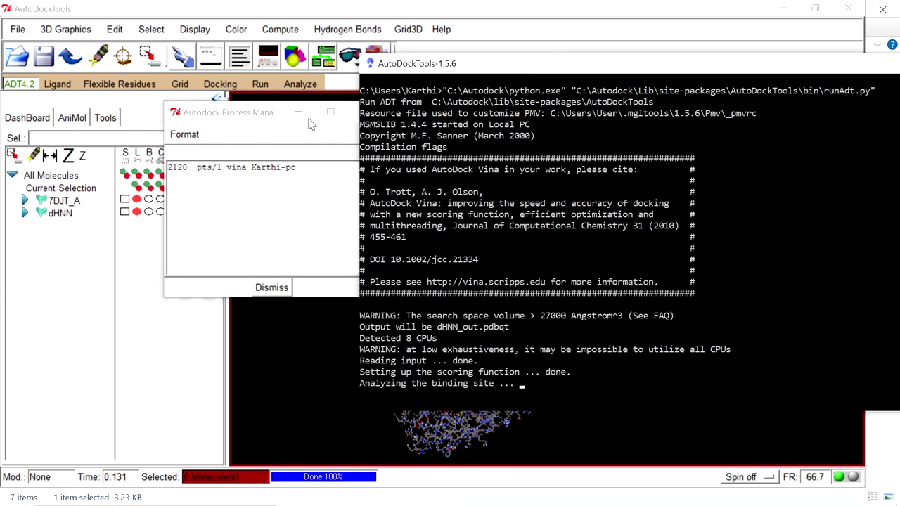
pyautogui.moveTo(267, 114); pyautogui.dragTo(201, 102)
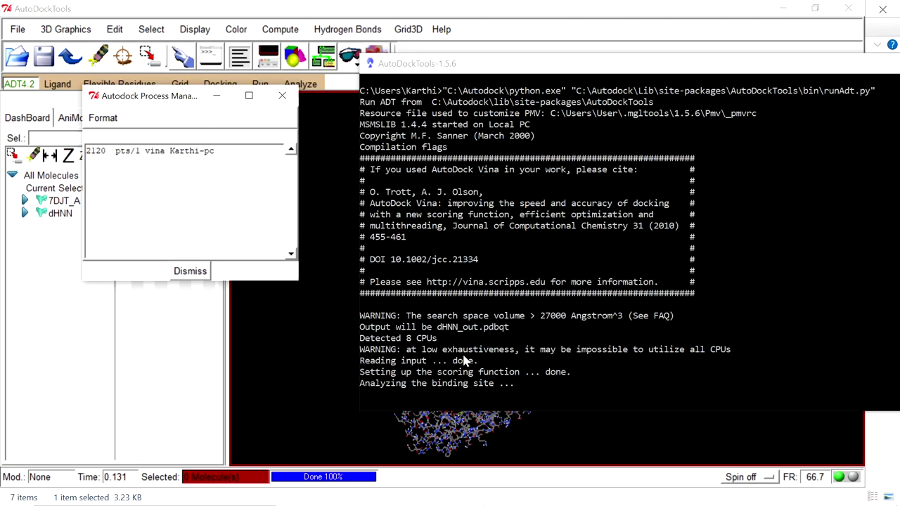
pyautogui.scroll(-1, 530, 334)
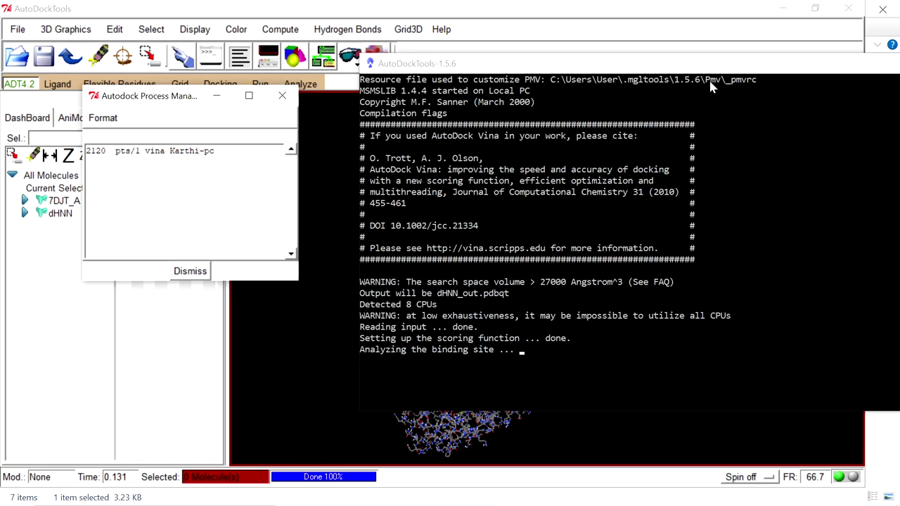
pyautogui.moveTo(668, 68); pyautogui.dragTo(600, 62)
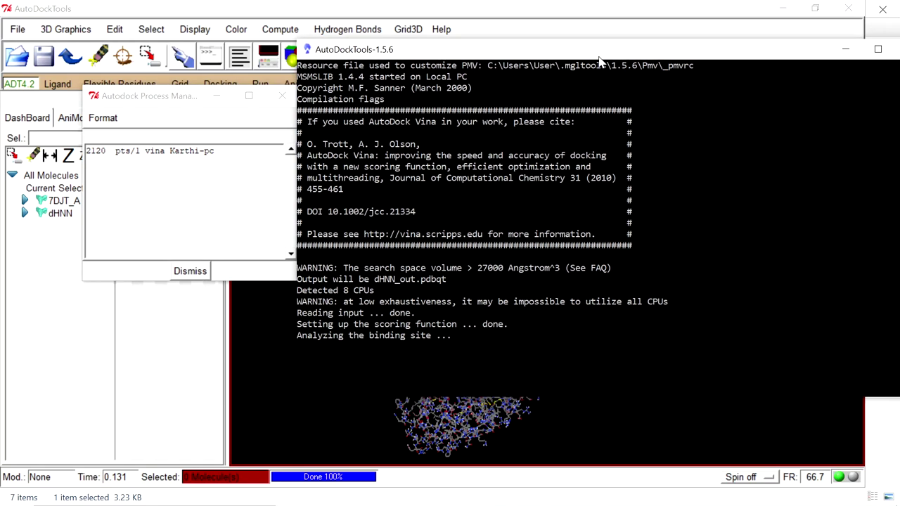
pyautogui.moveTo(181, 97); pyautogui.dragTo(115, 92)
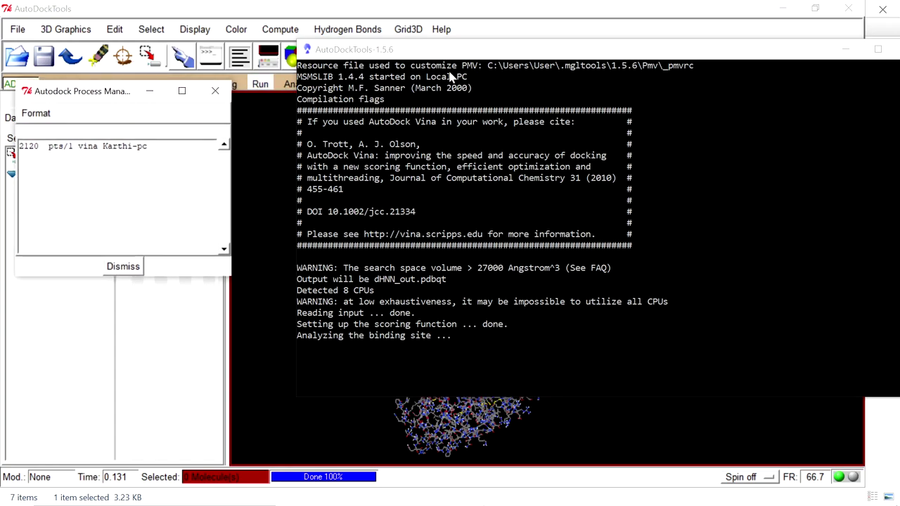
pyautogui.moveTo(552, 53); pyautogui.dragTo(496, 51)
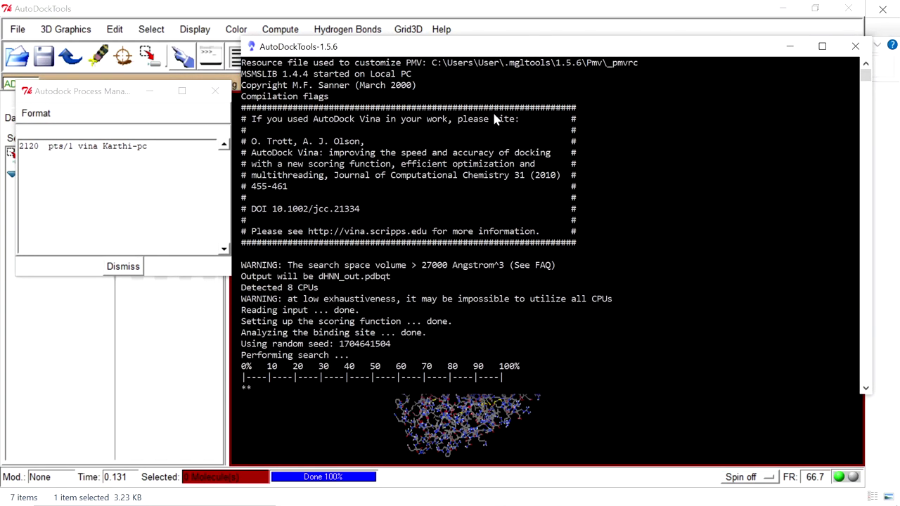
# Examine the docking progress and the table of binding modes, affinities and RMSD values in the console.
pyautogui.scroll(-2, 574, 152)
pyautogui.scroll(2, 574, 152)
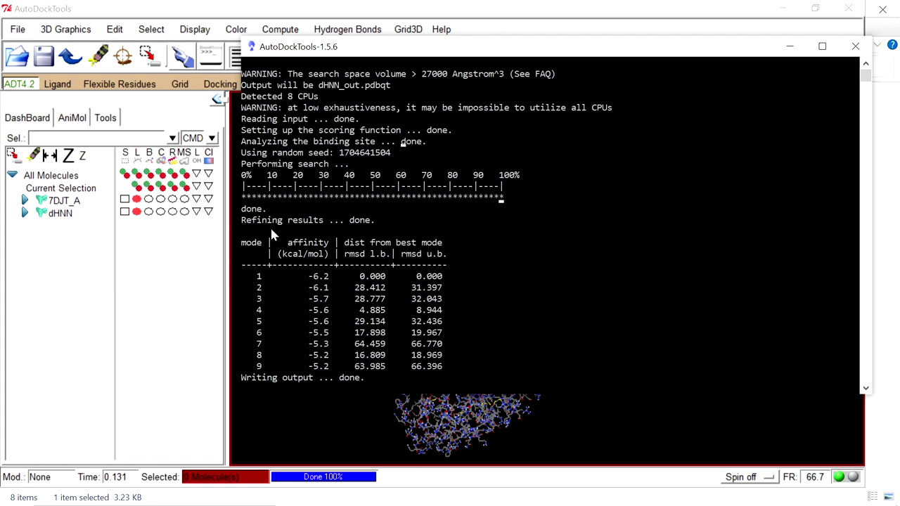
pyautogui.scroll(-3, 359, 356)
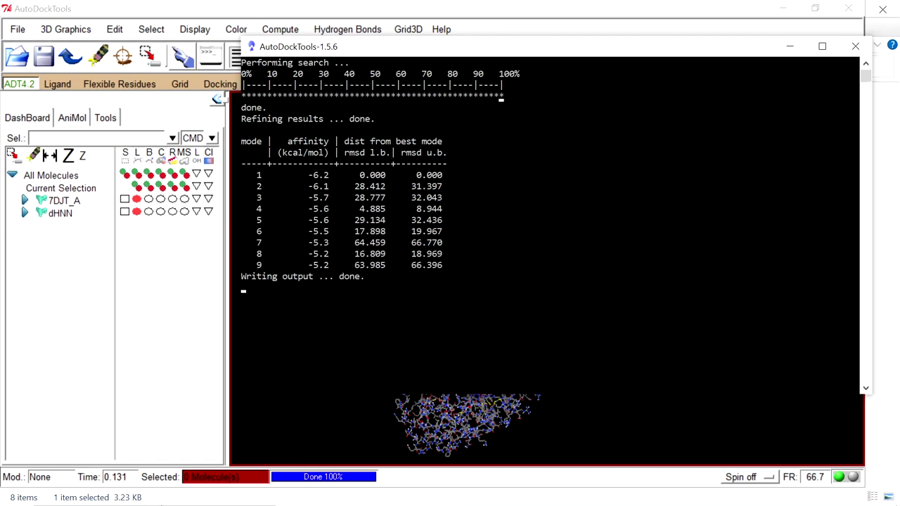
# Switch to File Explorer, refresh the Human_SARM1 folder and select the docking output file dHNN_out.pdbqt.
pyautogui.moveTo(358, 503)
pyautogui.click(399, 492)
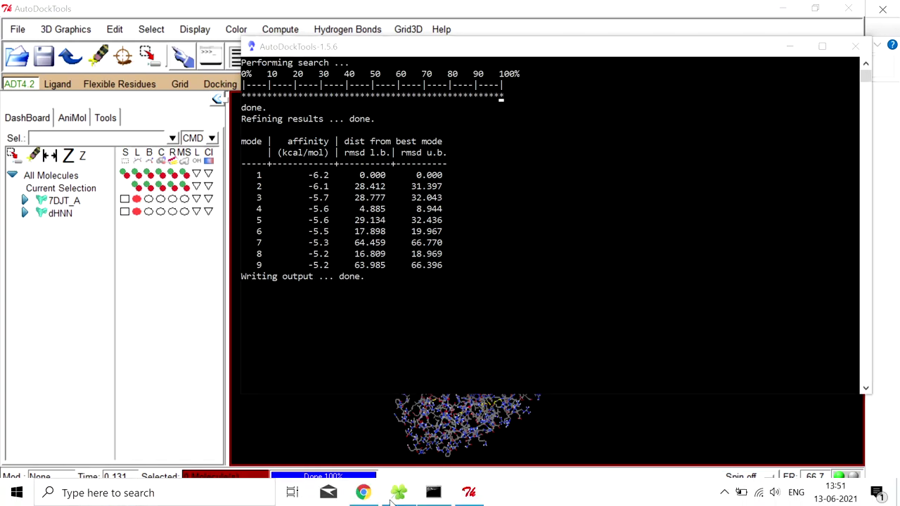
pyautogui.rightClick(484, 248)
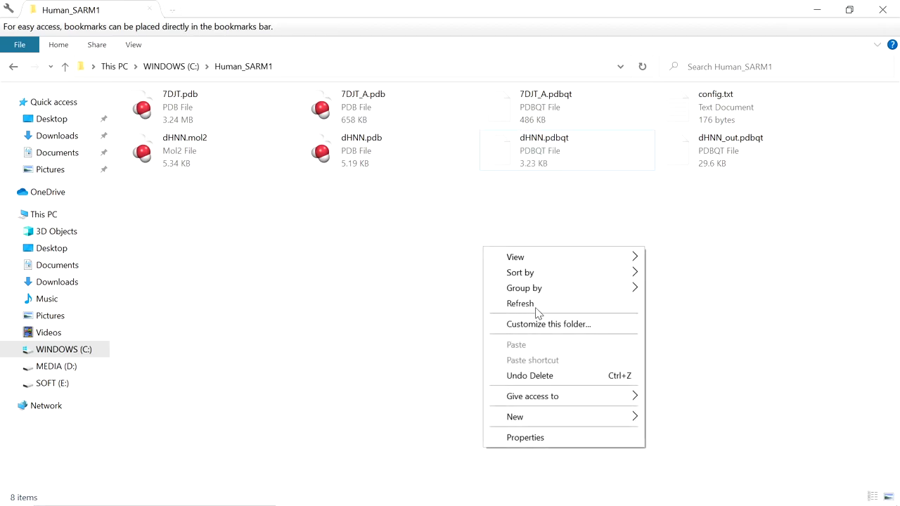
pyautogui.click(535, 304)
pyautogui.click(779, 164)
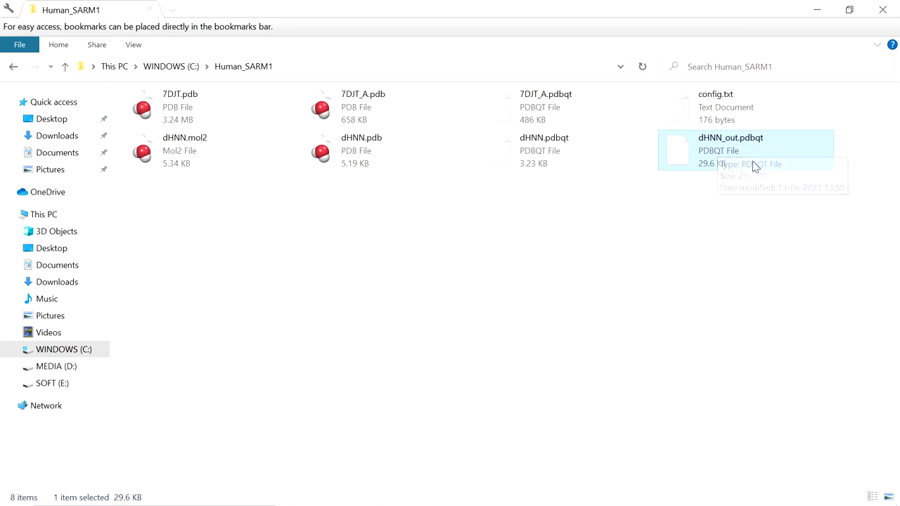
# Minimize all open windows to show the desktop.
pyautogui.moveTo(371, 504)
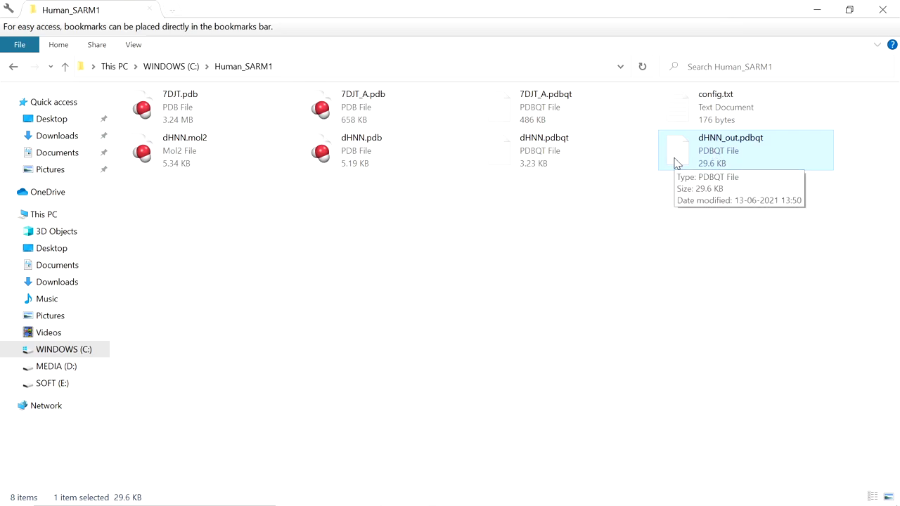
pyautogui.press('super+d')
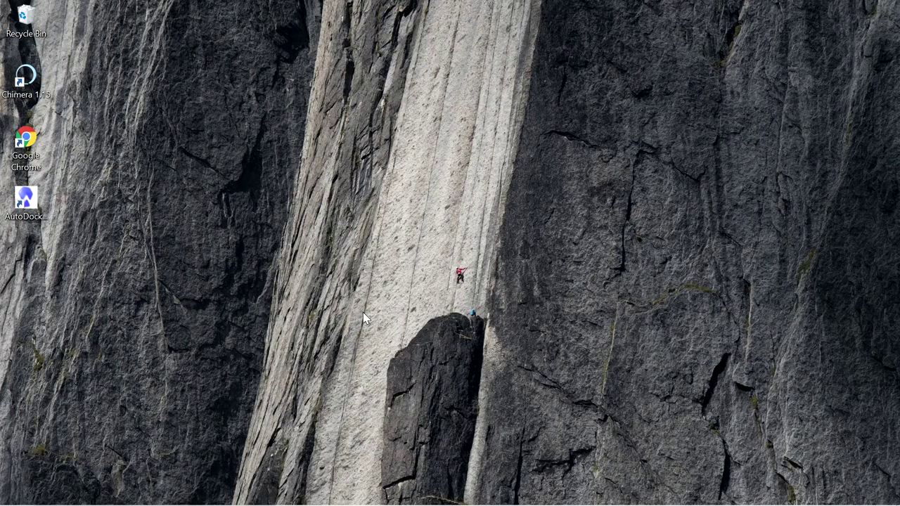